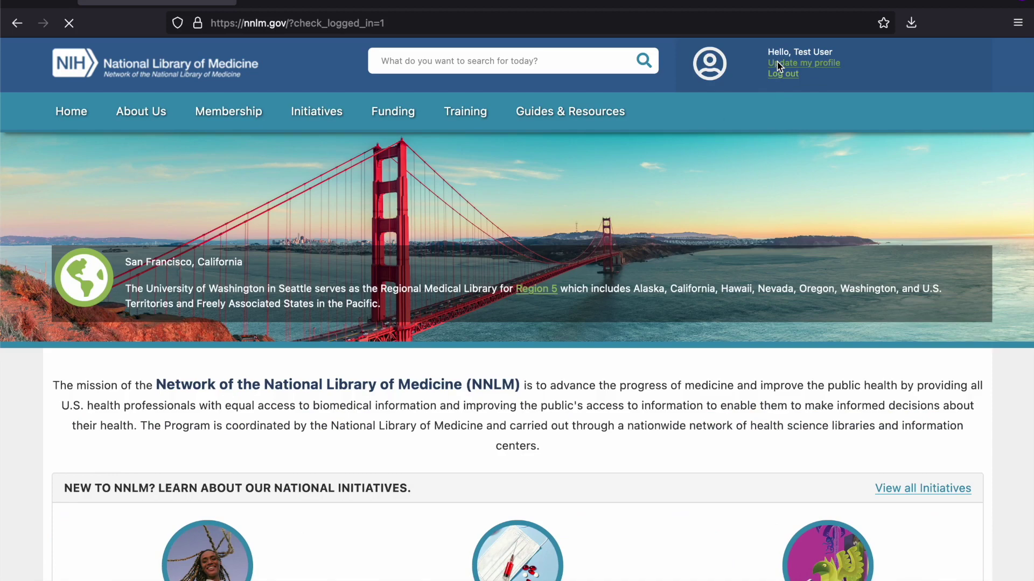
- Open the account profile page and view the organization grant "Test grant for demo purposes"
{"action": "left_click", "coordinate": [778, 66]}
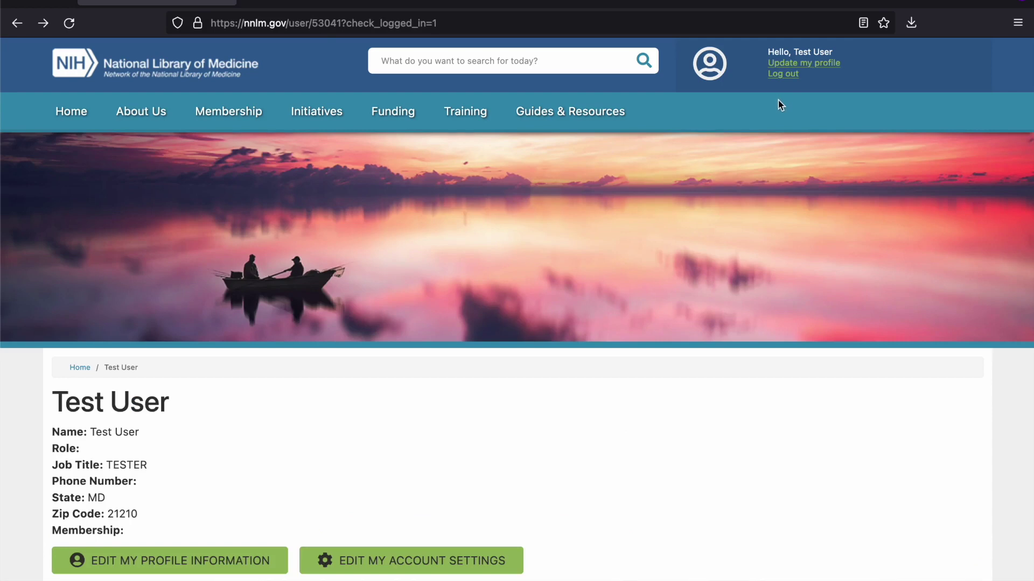
{"action": "scroll", "coordinate": [780, 101], "scroll_direction": "down", "scroll_amount": 2}
{"action": "scroll", "coordinate": [779, 106], "scroll_direction": "down", "scroll_amount": 8}
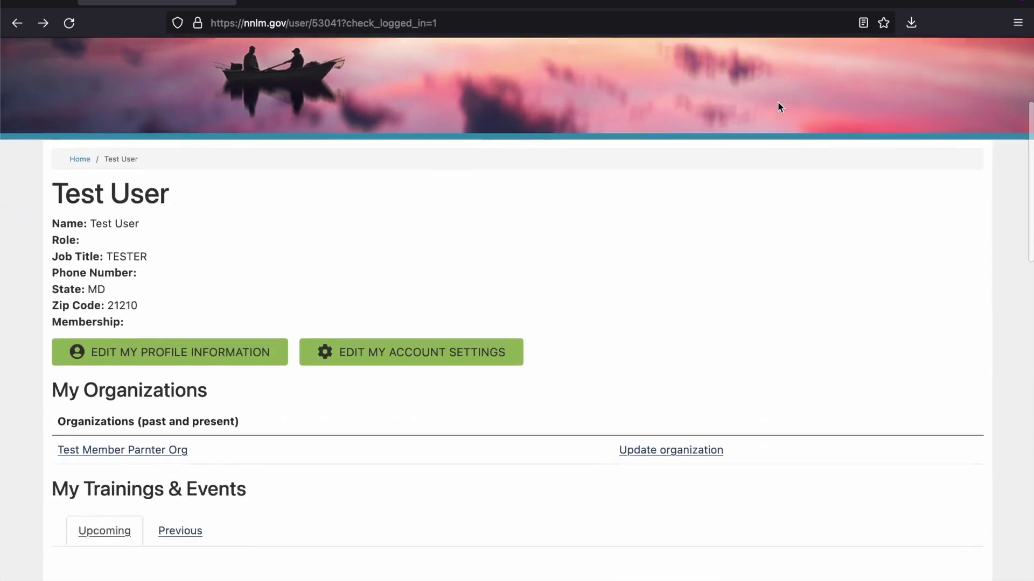
{"action": "scroll", "coordinate": [777, 107], "scroll_direction": "down", "scroll_amount": 9}
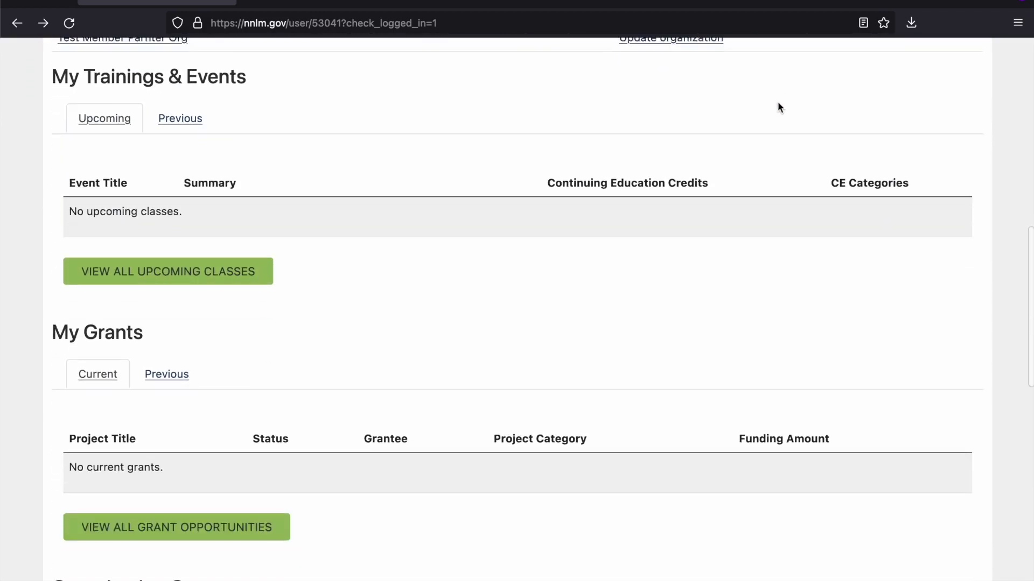
{"action": "scroll", "coordinate": [777, 107], "scroll_direction": "down", "scroll_amount": 6}
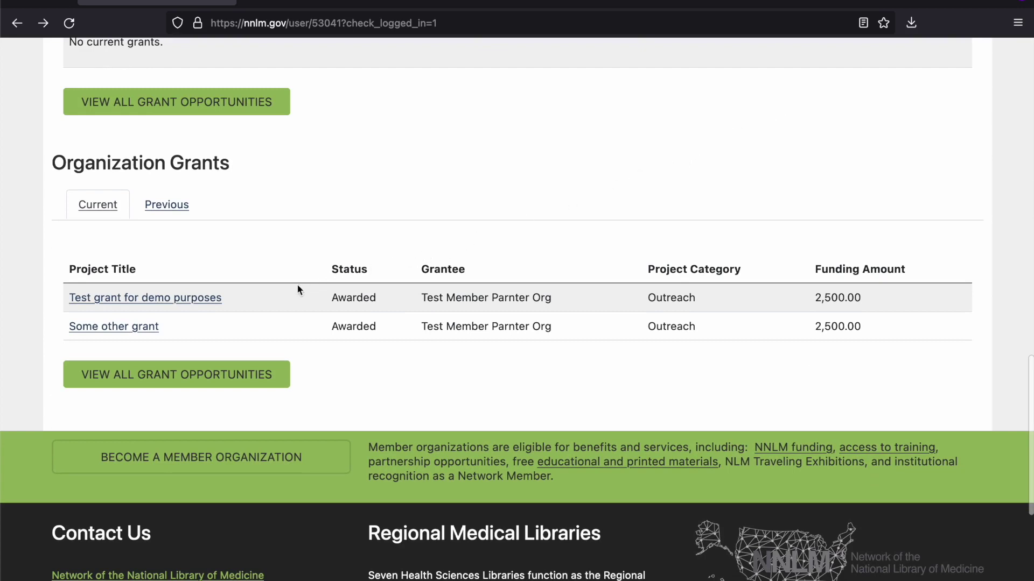
{"action": "left_click", "coordinate": [172, 305]}
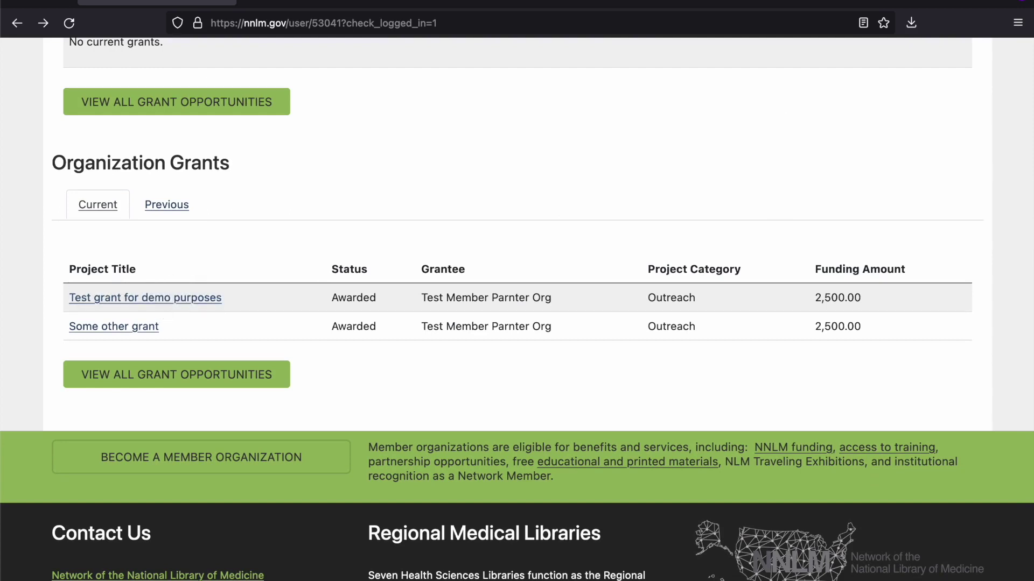
{"action": "left_click", "coordinate": [170, 299]}
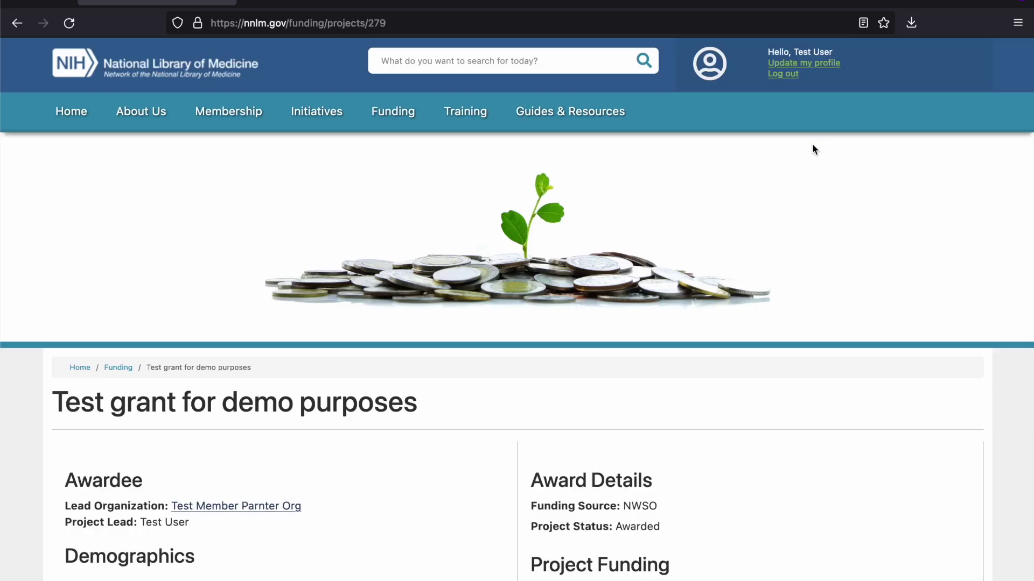
- Start a new activity report from the Reporting section of the grant page
{"action": "scroll", "coordinate": [812, 144], "scroll_direction": "down", "scroll_amount": 3}
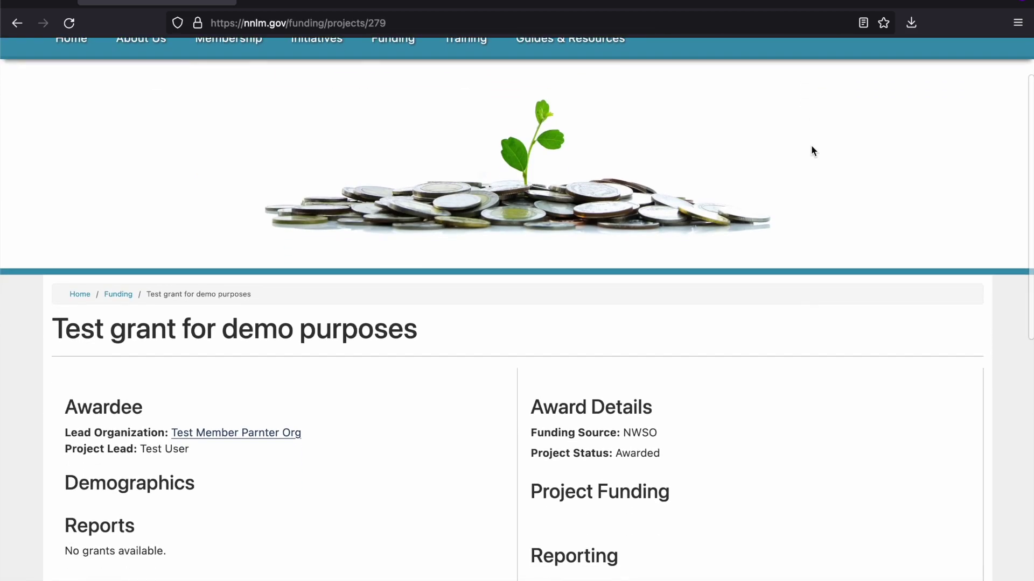
{"action": "scroll", "coordinate": [813, 151], "scroll_direction": "down", "scroll_amount": 2}
{"action": "scroll", "coordinate": [813, 151], "scroll_direction": "down", "scroll_amount": 2}
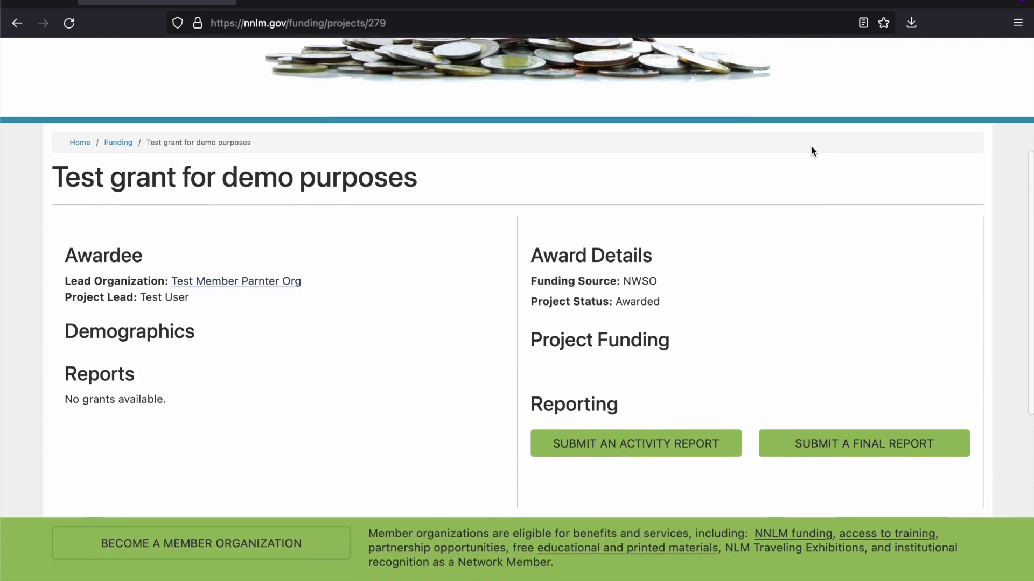
{"action": "scroll", "coordinate": [813, 151], "scroll_direction": "down", "scroll_amount": 2}
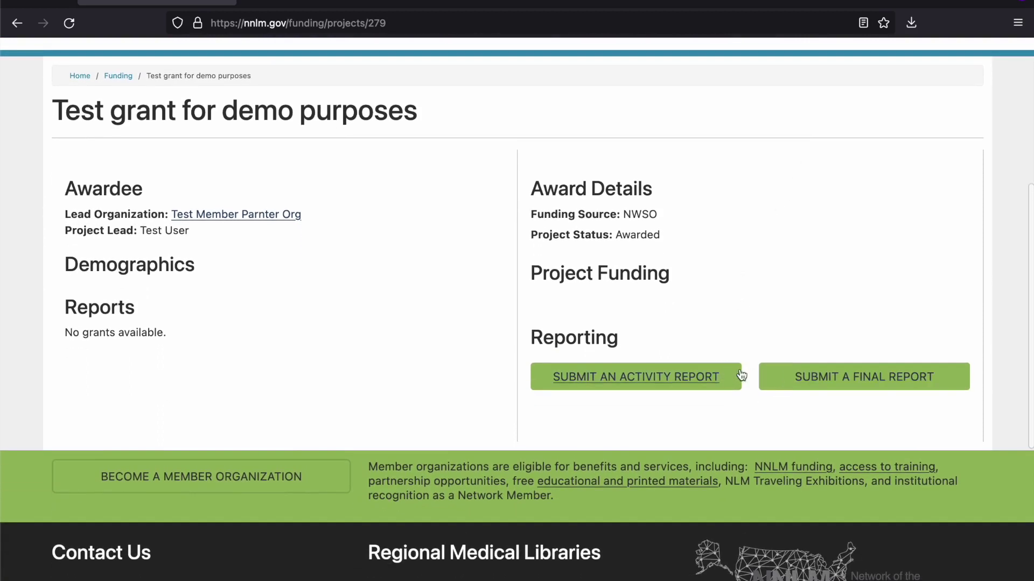
{"action": "left_click", "coordinate": [708, 379]}
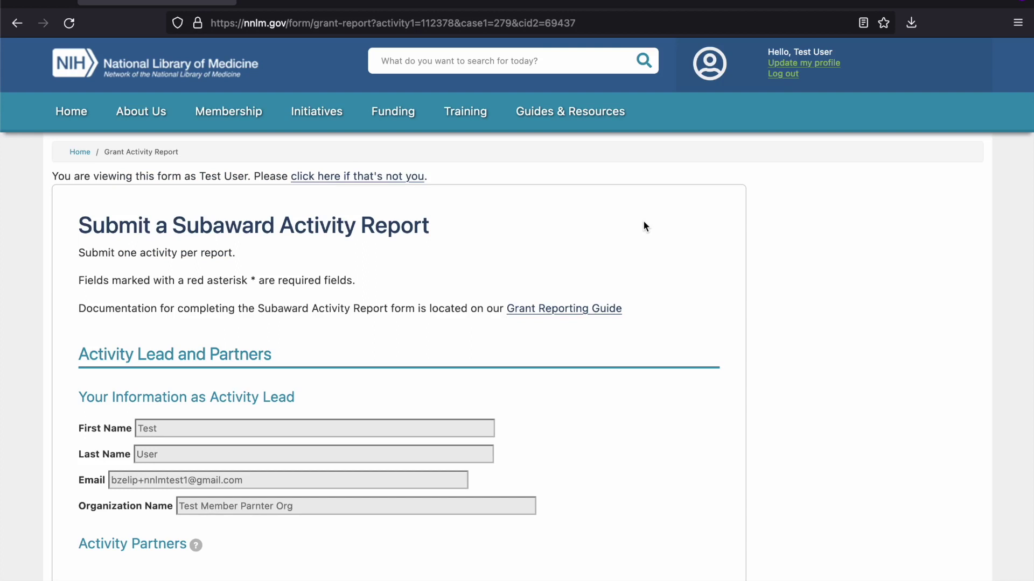
- Check the prefilled first name, last name, email and organization fields of the activity lead
{"action": "left_click", "coordinate": [321, 428]}
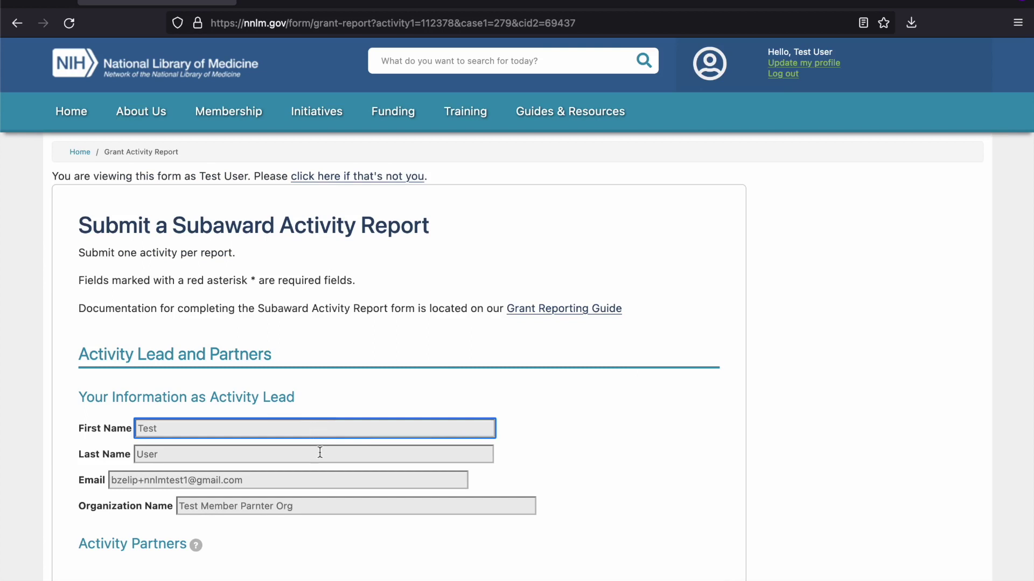
{"action": "left_click", "coordinate": [320, 452]}
{"action": "left_click", "coordinate": [324, 479]}
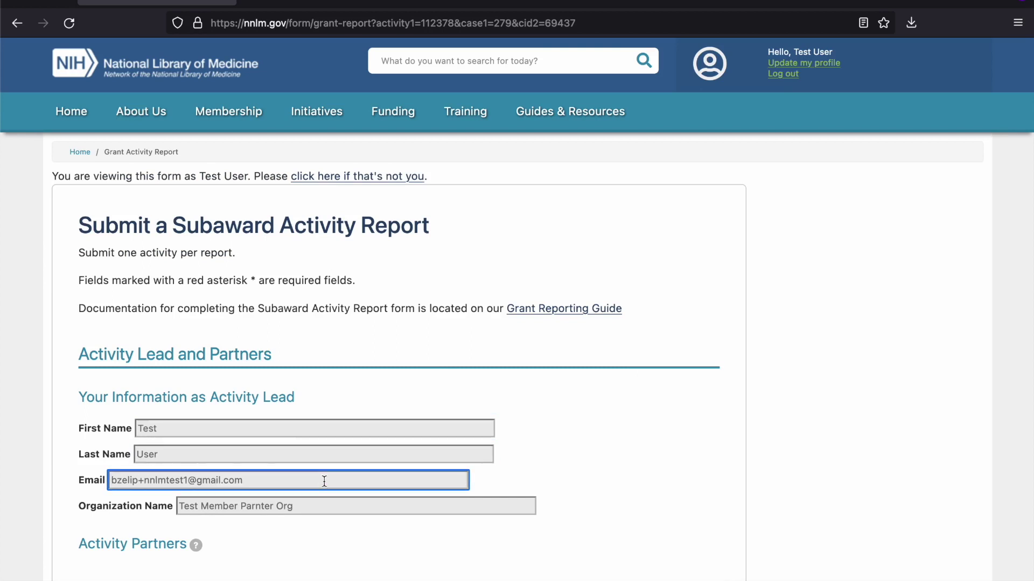
{"action": "left_click", "coordinate": [341, 505]}
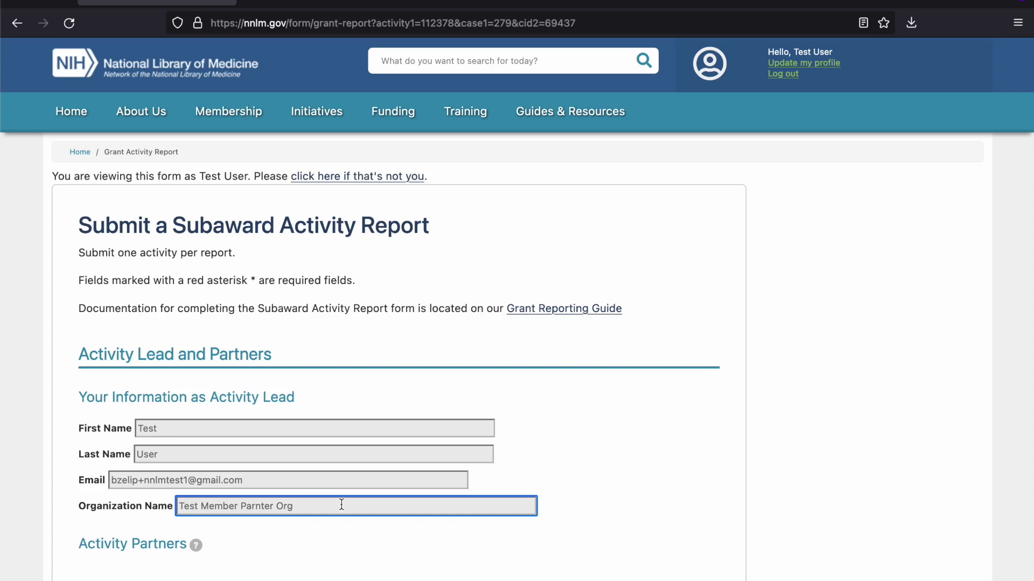
- Review the report form from Activity Partners and Activity Details through NLM products, organization types, demographics and participant impact goals
{"action": "scroll", "coordinate": [341, 504], "scroll_direction": "down", "scroll_amount": 1}
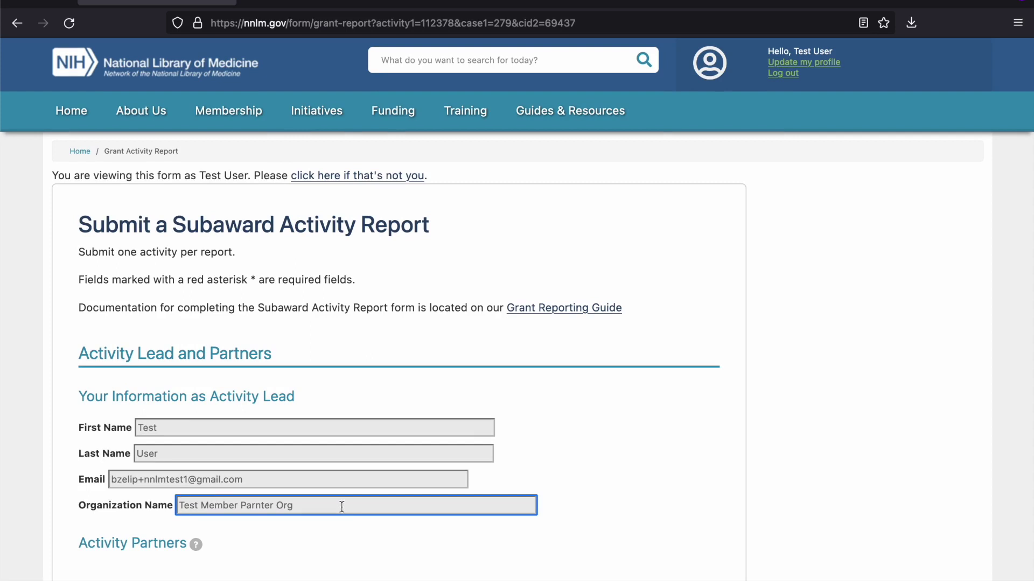
{"action": "scroll", "coordinate": [341, 507], "scroll_direction": "down", "scroll_amount": 6}
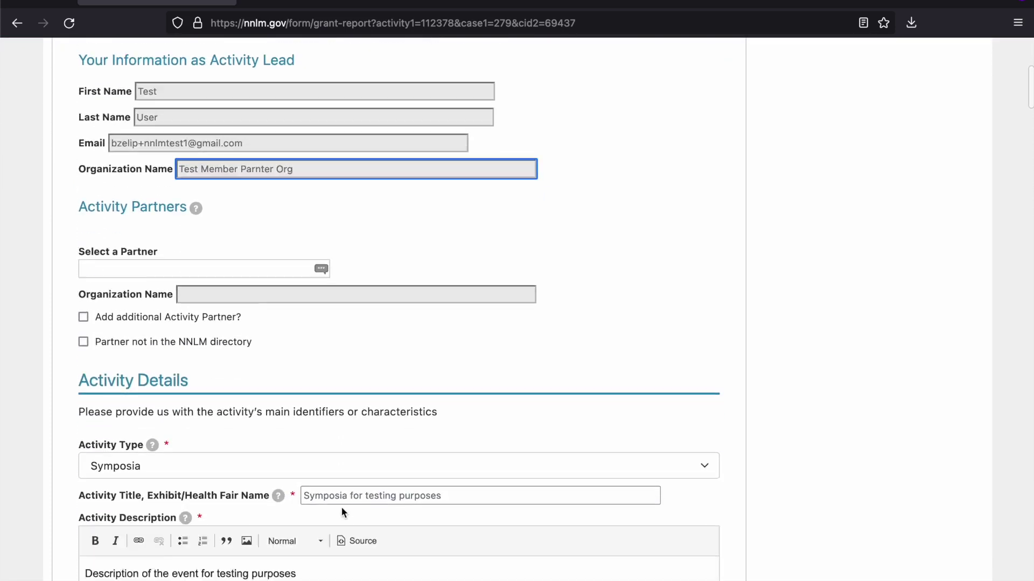
{"action": "scroll", "coordinate": [341, 507], "scroll_direction": "down", "scroll_amount": 2}
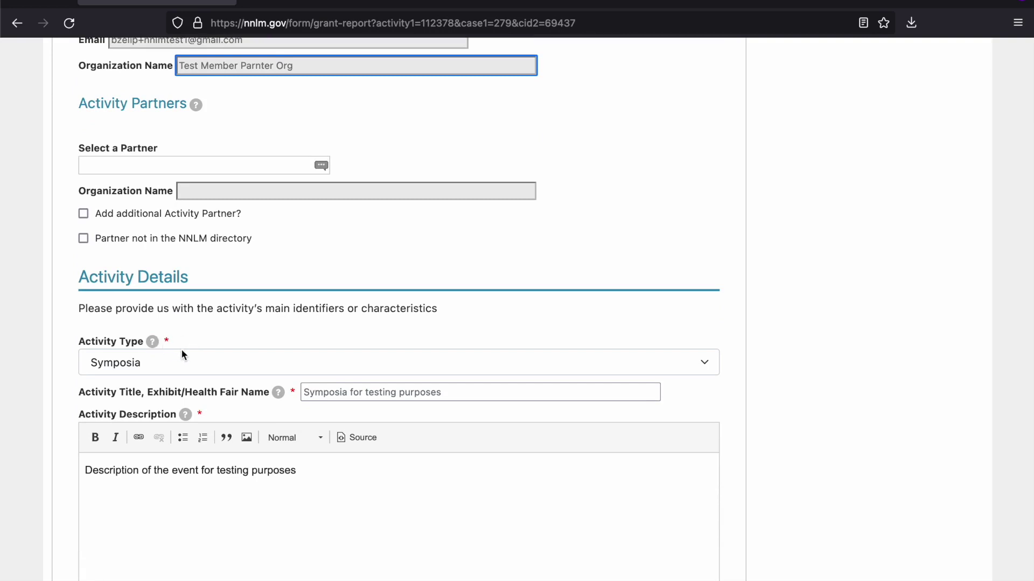
{"action": "scroll", "coordinate": [184, 355], "scroll_direction": "down", "scroll_amount": 10}
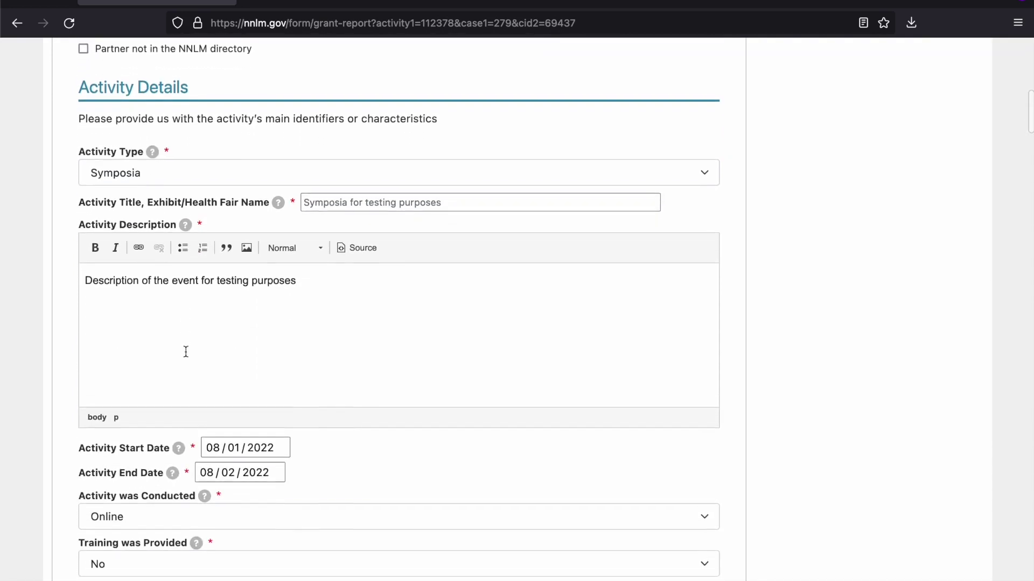
{"action": "scroll", "coordinate": [186, 357], "scroll_direction": "down", "scroll_amount": 18}
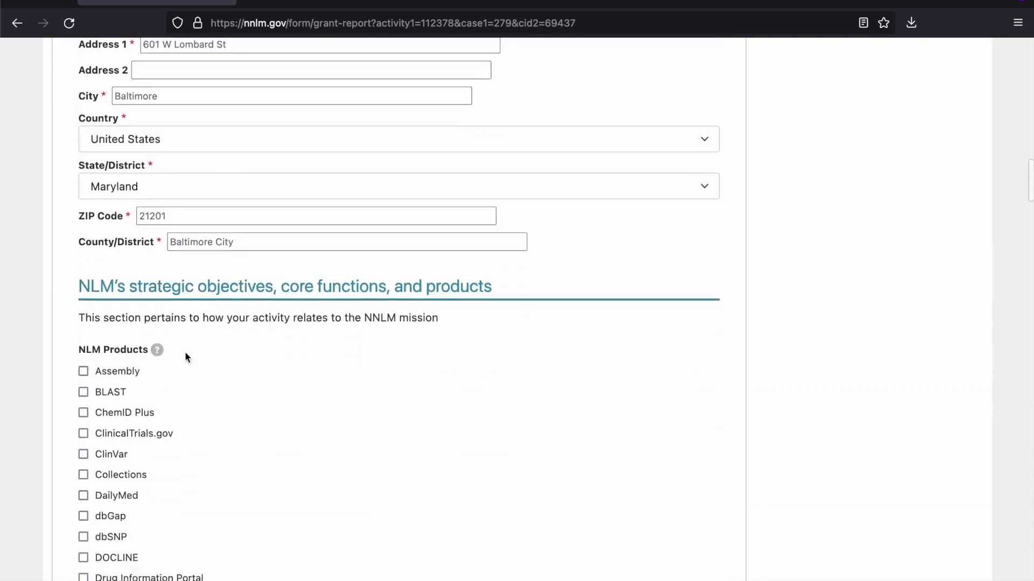
{"action": "scroll", "coordinate": [185, 351], "scroll_direction": "down", "scroll_amount": 20}
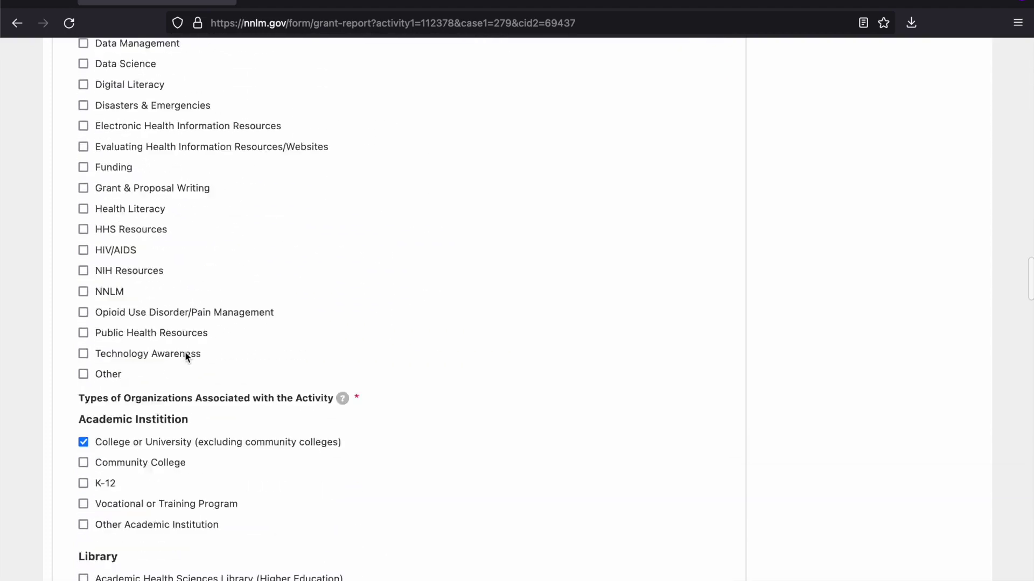
{"action": "scroll", "coordinate": [185, 351], "scroll_direction": "down", "scroll_amount": 20}
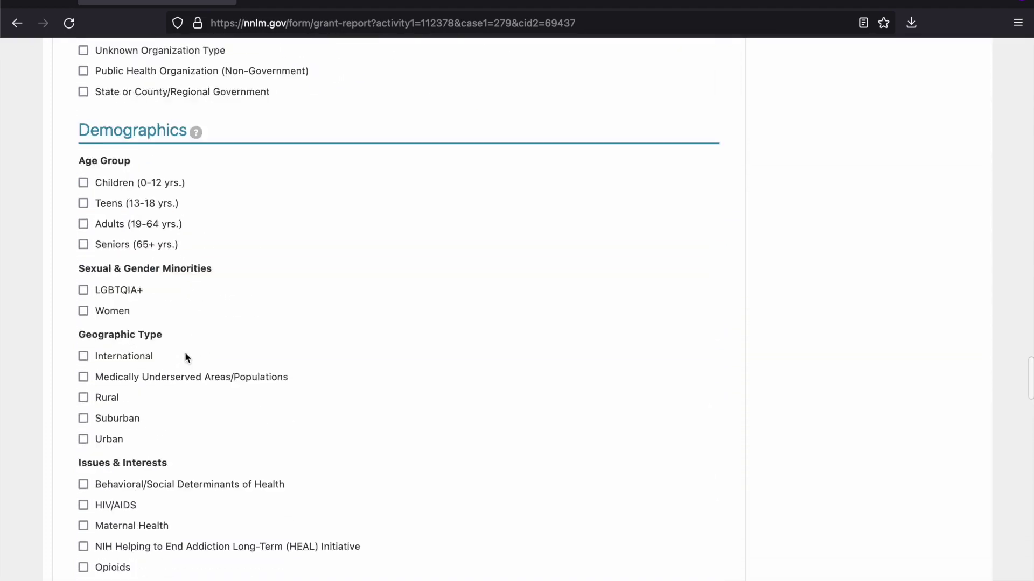
{"action": "scroll", "coordinate": [186, 351], "scroll_direction": "down", "scroll_amount": 20}
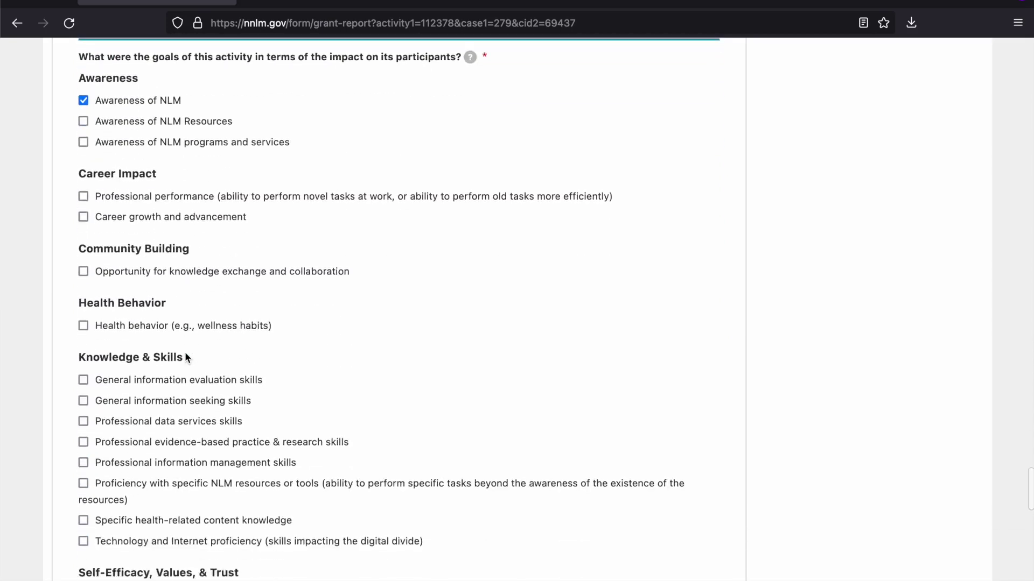
- Answer "Was participant data collected?" with Yes near the end of the report form
{"action": "scroll", "coordinate": [185, 358], "scroll_direction": "down", "scroll_amount": 7}
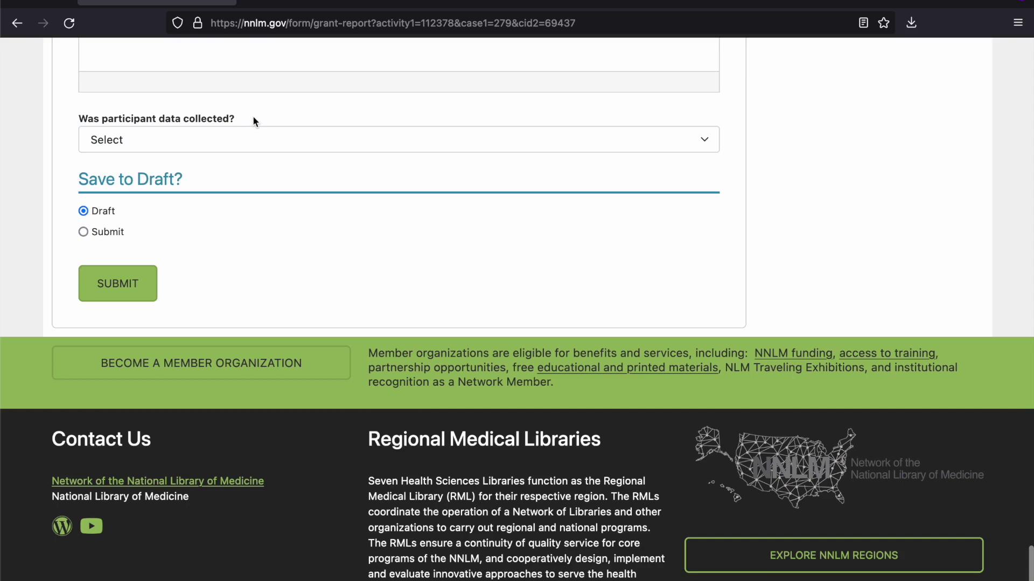
{"action": "left_click_drag", "start_coordinate": [253, 119], "coordinate": [79, 125]}
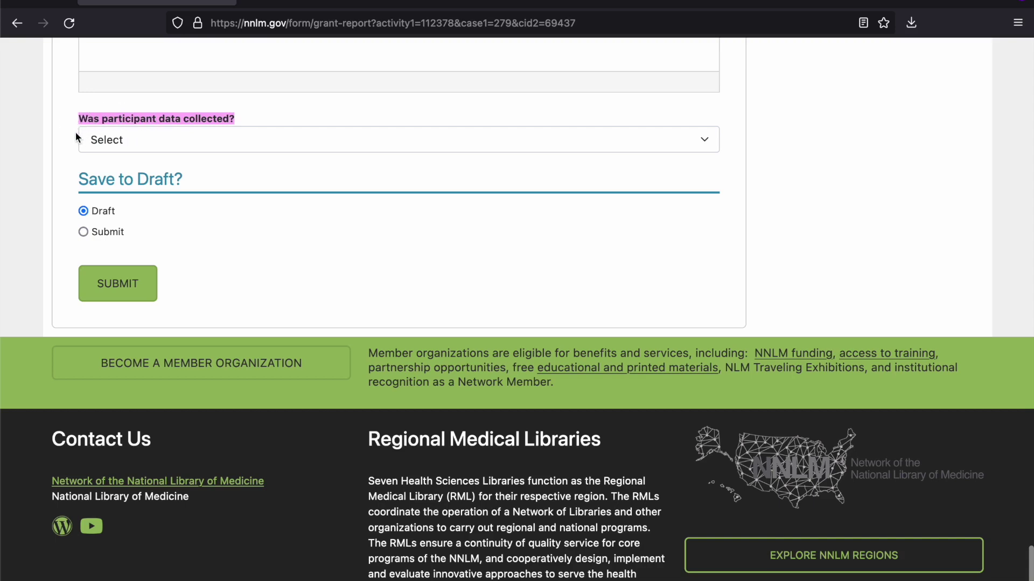
{"action": "left_click", "coordinate": [102, 140]}
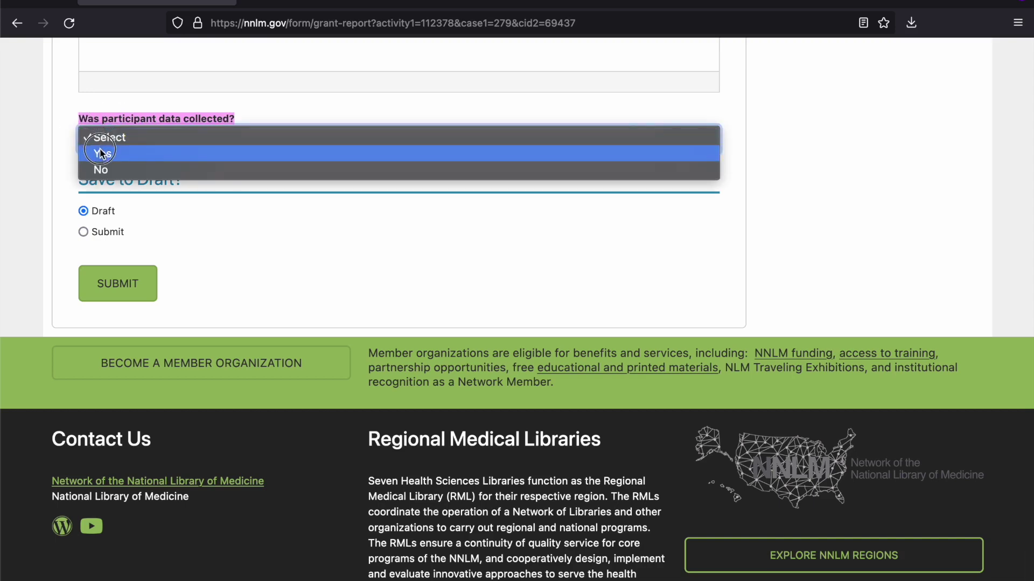
{"action": "left_click", "coordinate": [98, 153]}
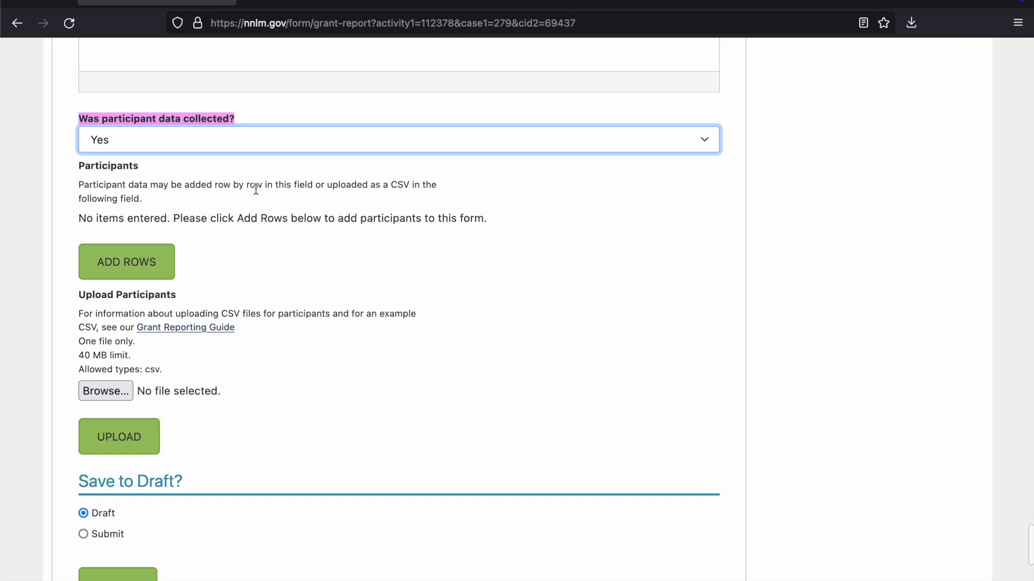
- Add a participant row with a count of 42, zip code 90210 and the professional role Data Scientist
{"action": "scroll", "coordinate": [262, 192], "scroll_direction": "down", "scroll_amount": 2}
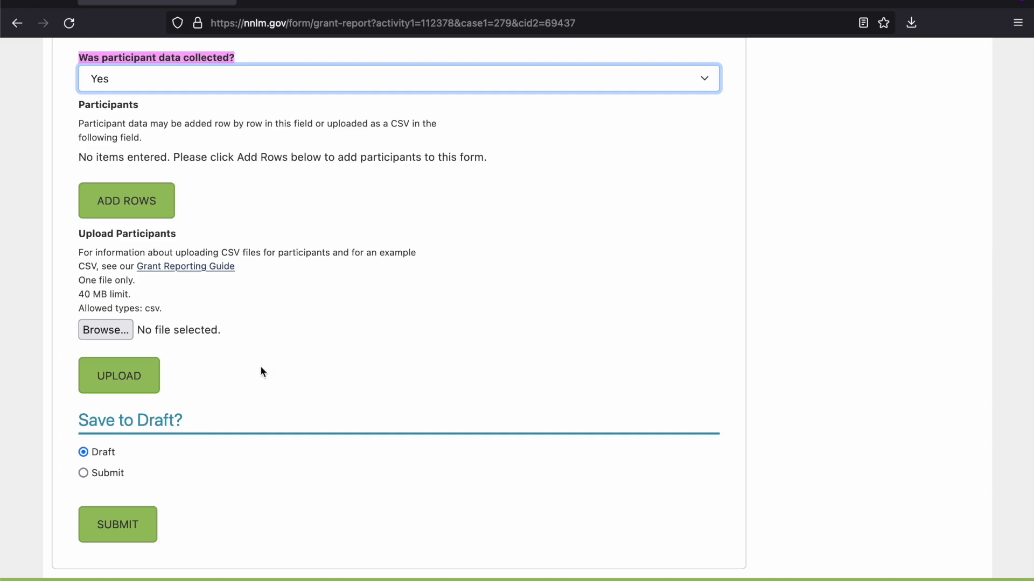
{"action": "left_click", "coordinate": [124, 205]}
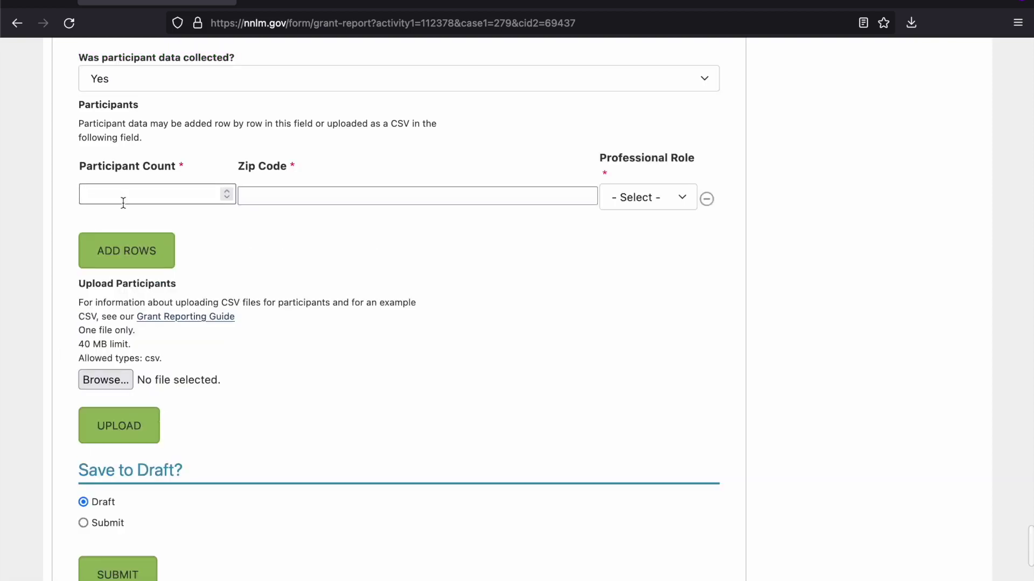
{"action": "left_click", "coordinate": [125, 196]}
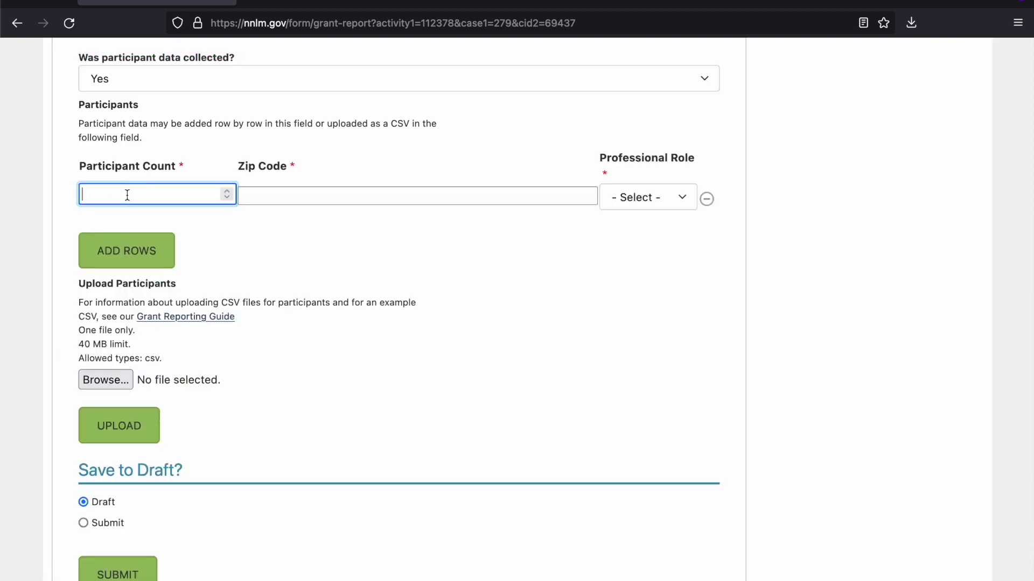
{"action": "type", "text": "42"}
{"action": "left_click", "coordinate": [418, 195]}
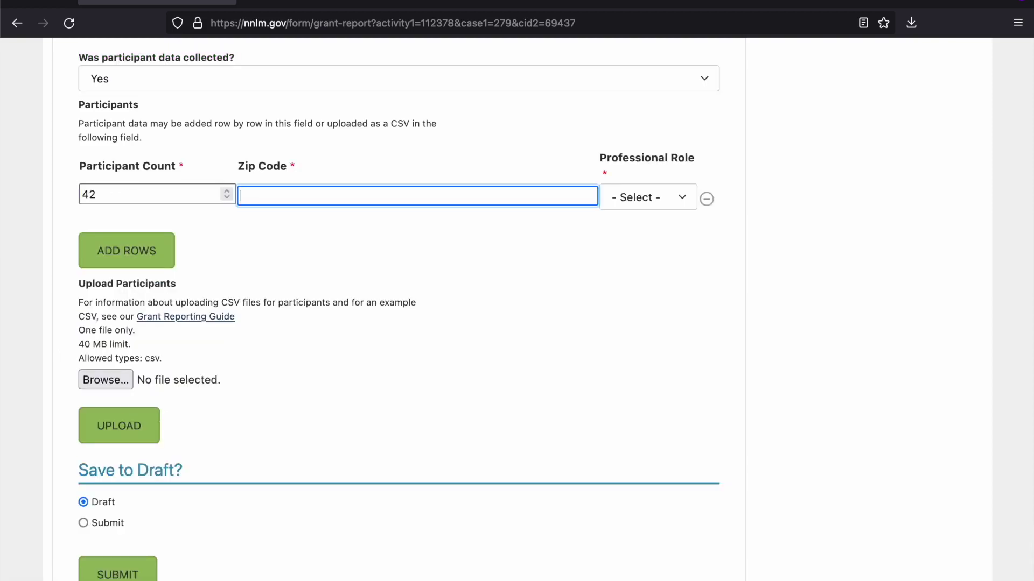
{"action": "type", "text": "90210"}
{"action": "key", "text": "Tab"}
{"action": "key", "text": "space"}
{"action": "key", "text": "Down"}
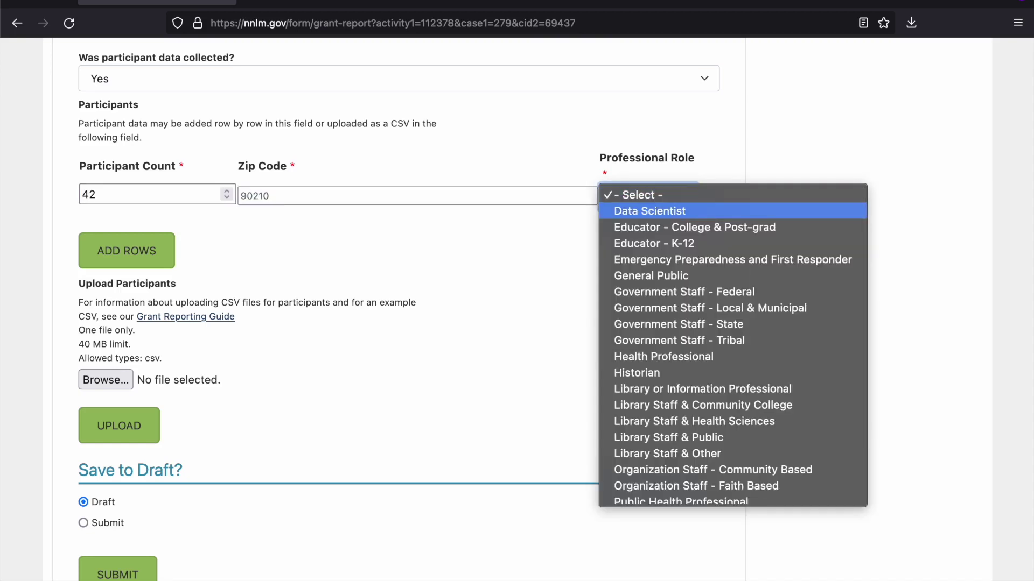
{"action": "key", "text": "Return"}
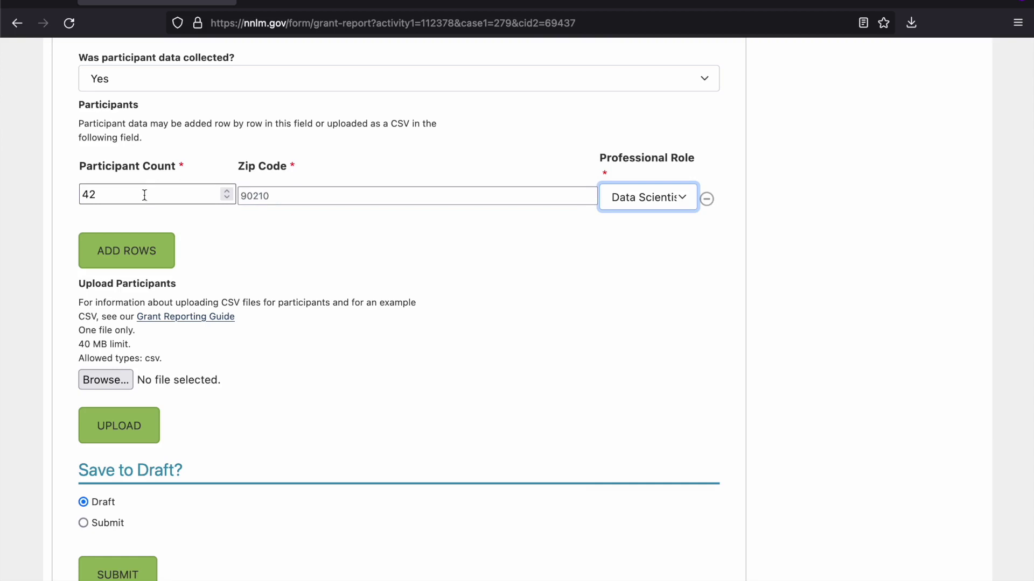
- Add a second, empty participant row and remove both participant rows from the form
{"action": "left_click", "coordinate": [138, 245]}
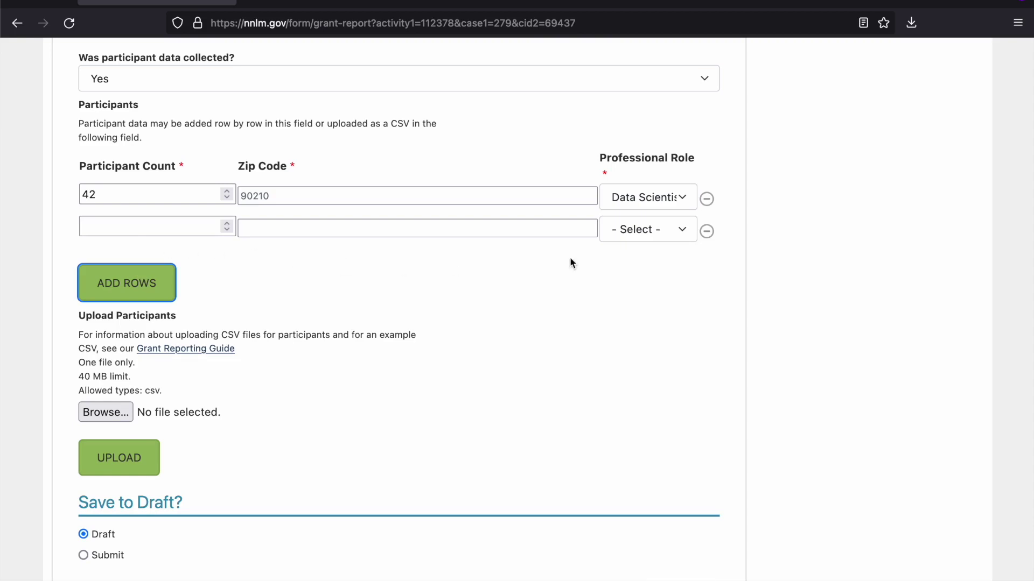
{"action": "left_click", "coordinate": [707, 232]}
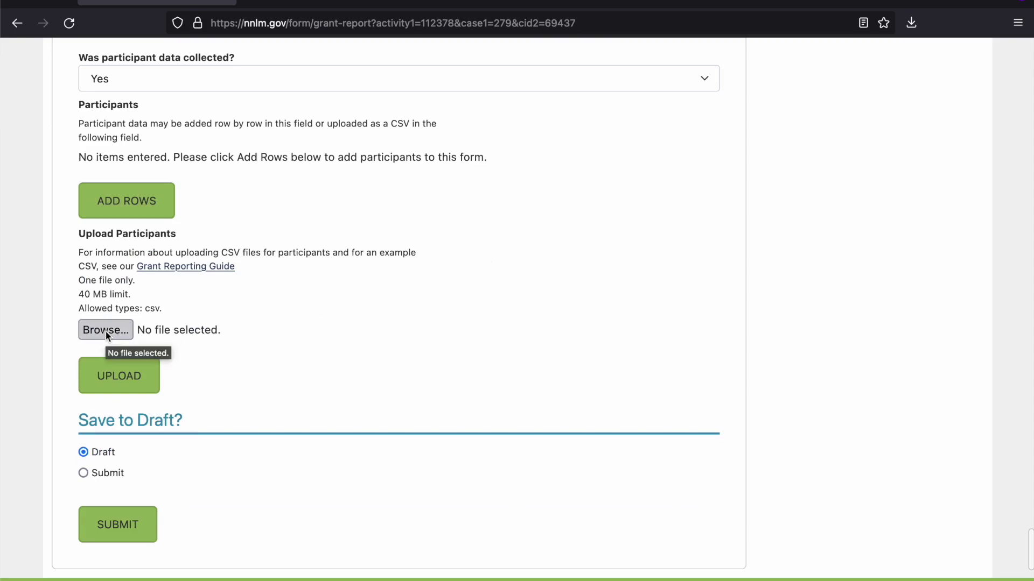
- Upload participant_data.csv as the participant data file under Upload Participants
{"action": "left_click", "coordinate": [106, 330]}
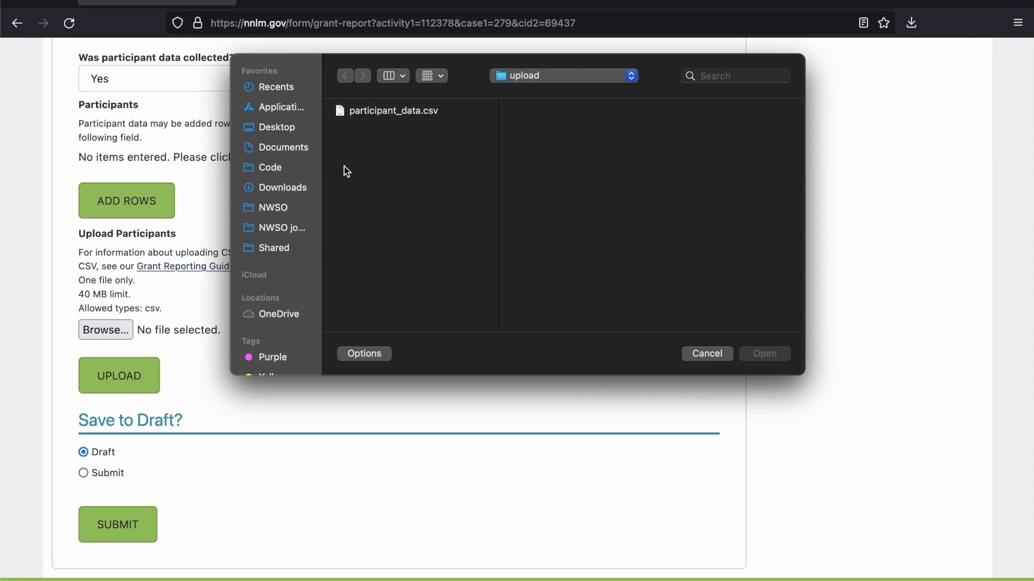
{"action": "left_click", "coordinate": [369, 115]}
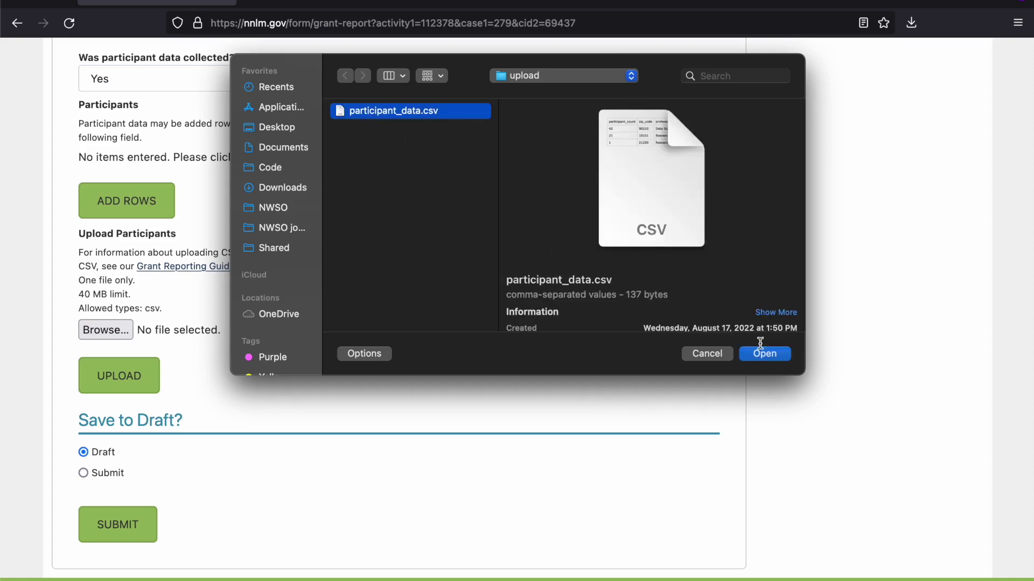
{"action": "left_click", "coordinate": [774, 355]}
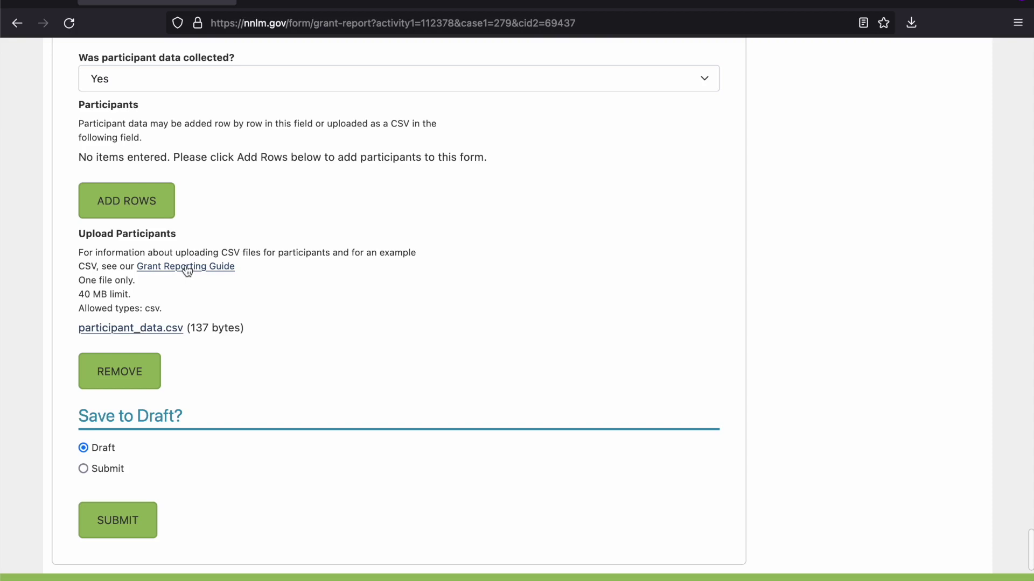
- Open the Grant Reporting Guide in a new tab and open the example participant_data.csv from its CSV upload section
{"action": "middle_click", "coordinate": [186, 266]}
{"action": "left_click", "coordinate": [319, 3]}
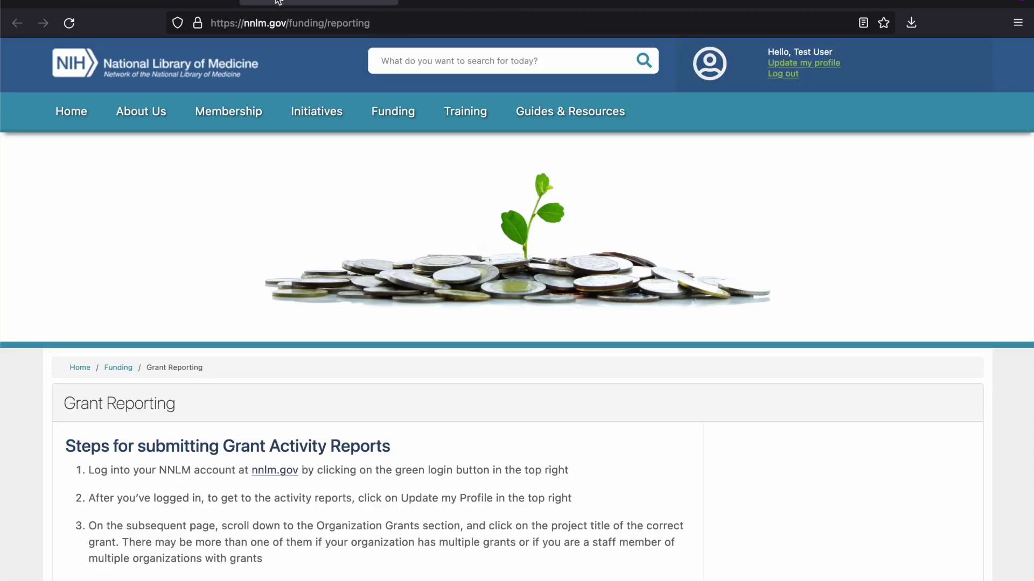
{"action": "scroll", "coordinate": [143, 226], "scroll_direction": "down", "scroll_amount": 2}
{"action": "scroll", "coordinate": [145, 233], "scroll_direction": "down", "scroll_amount": 15}
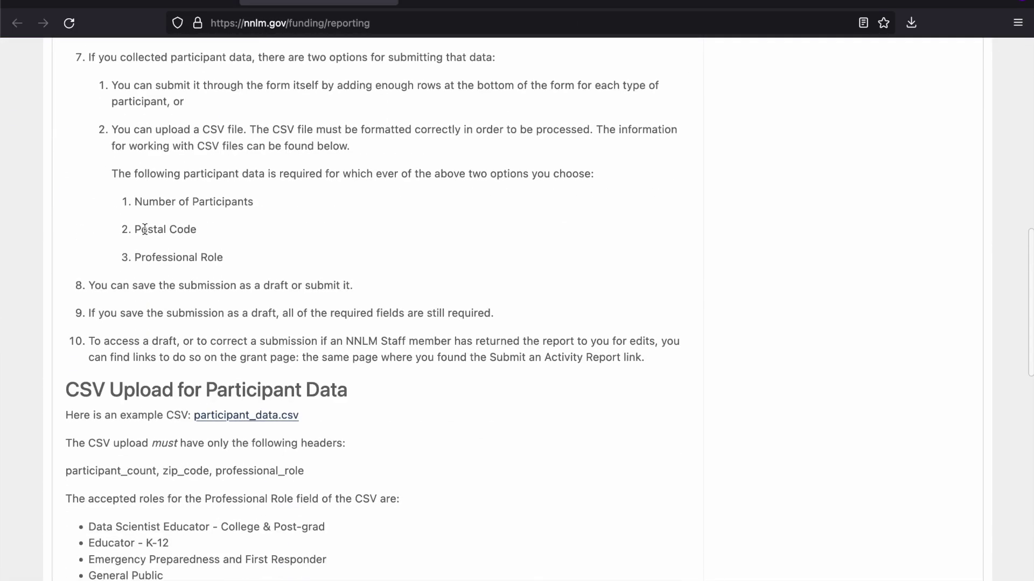
{"action": "scroll", "coordinate": [144, 230], "scroll_direction": "down", "scroll_amount": 3}
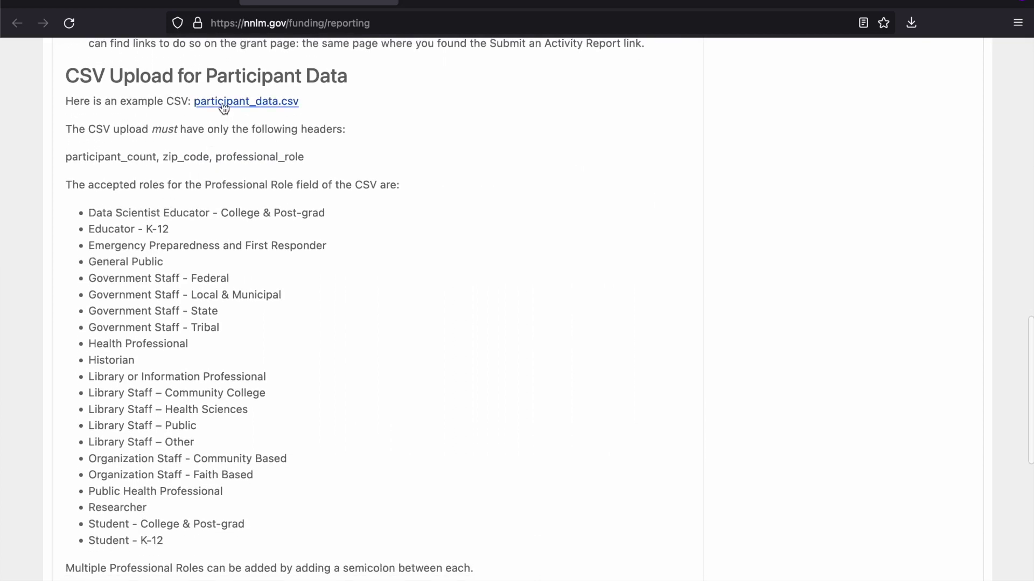
{"action": "left_click", "coordinate": [223, 105]}
- Review the guide's accepted professional roles, the rule for multiple roles and the required CSV headers
{"action": "left_click_drag", "start_coordinate": [87, 211], "coordinate": [318, 541]}
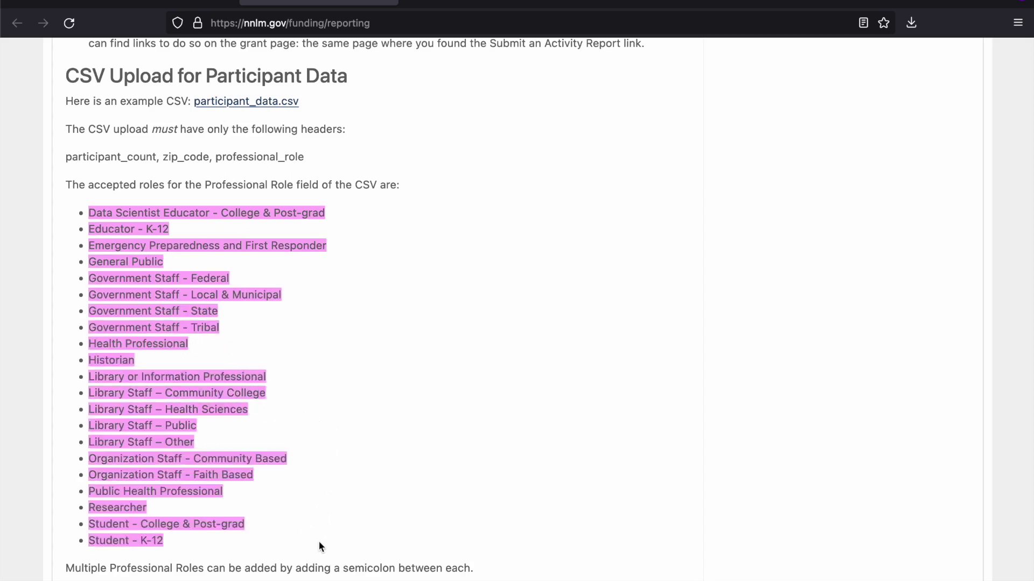
{"action": "left_click_drag", "start_coordinate": [483, 570], "coordinate": [63, 567]}
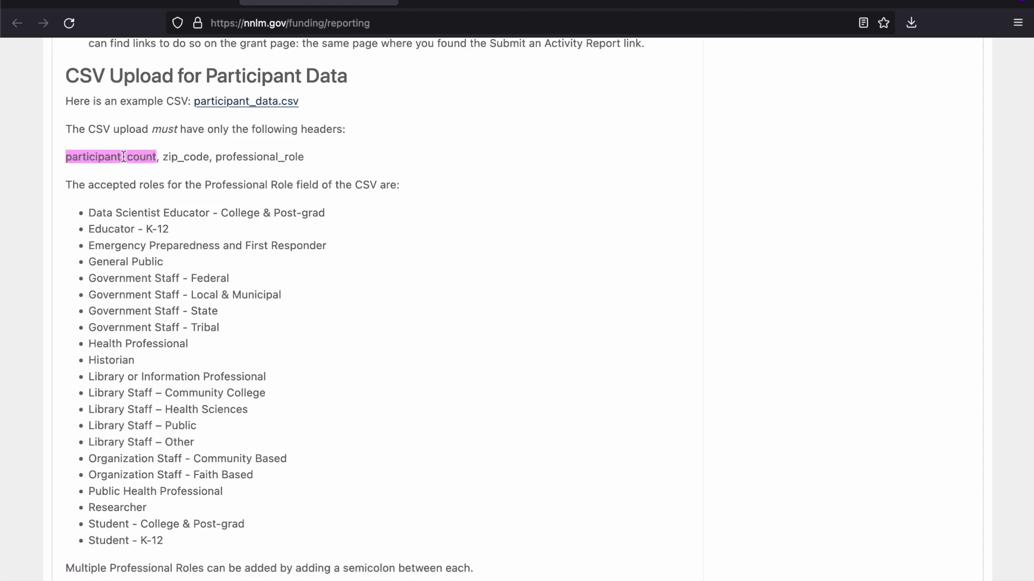
{"action": "left_click", "coordinate": [182, 160]}
{"action": "double_click", "coordinate": [182, 159]}
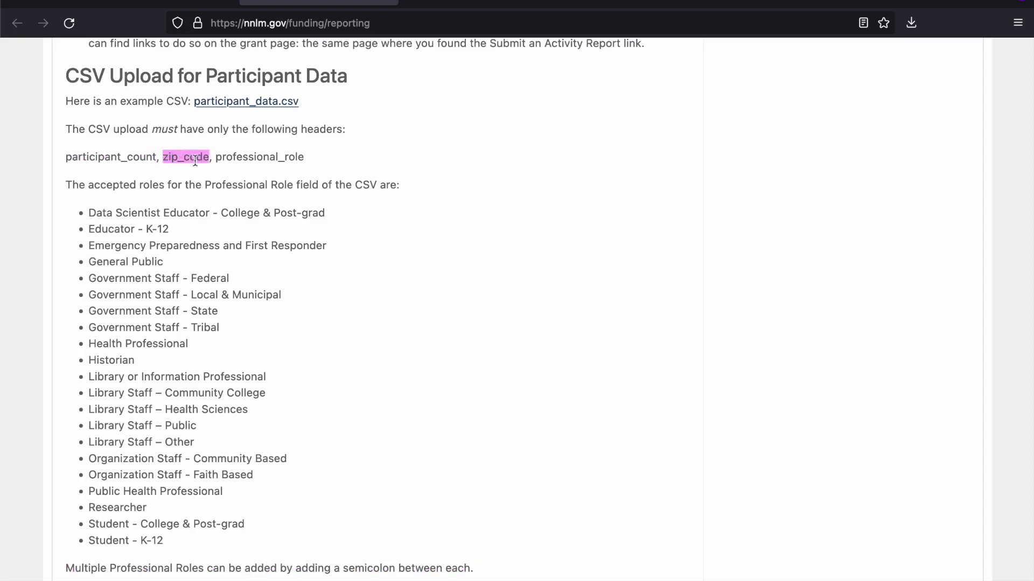
{"action": "double_click", "coordinate": [282, 160]}
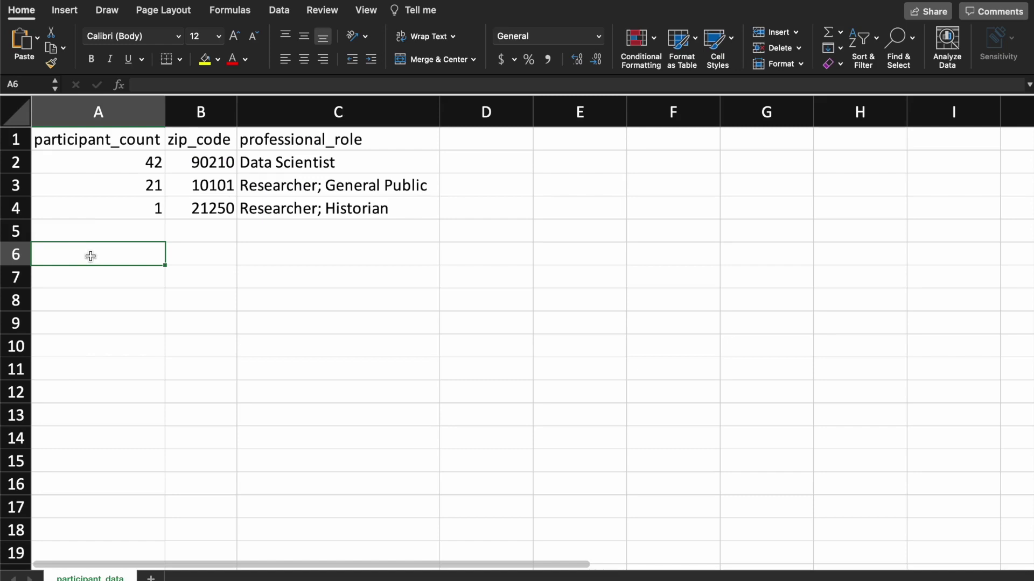
- Switch to Excel and examine the participant_count, zip_code and professional_role headers in participant_data.csv
{"action": "left_click", "coordinate": [85, 143]}
{"action": "left_click", "coordinate": [189, 141]}
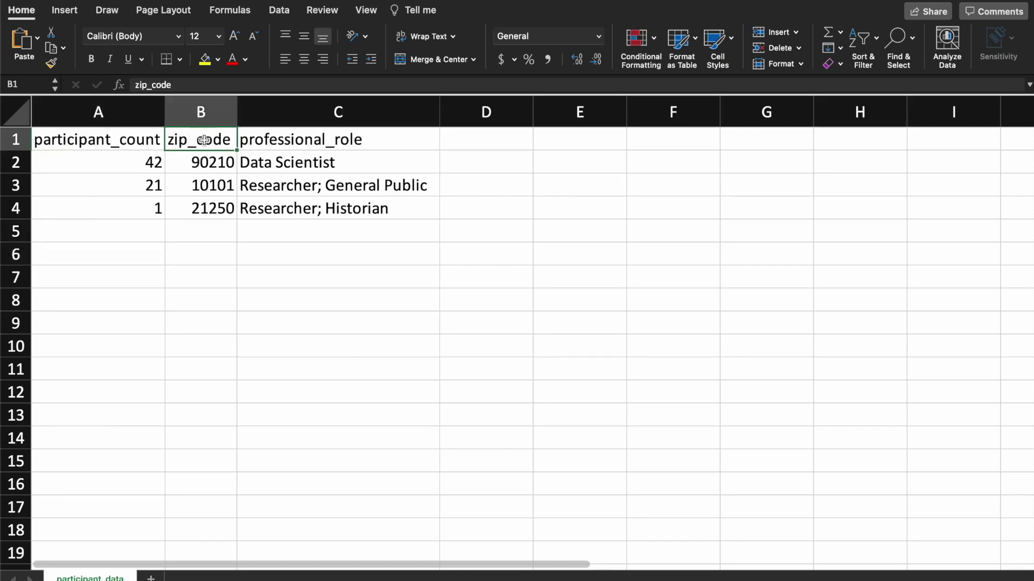
{"action": "left_click", "coordinate": [386, 141]}
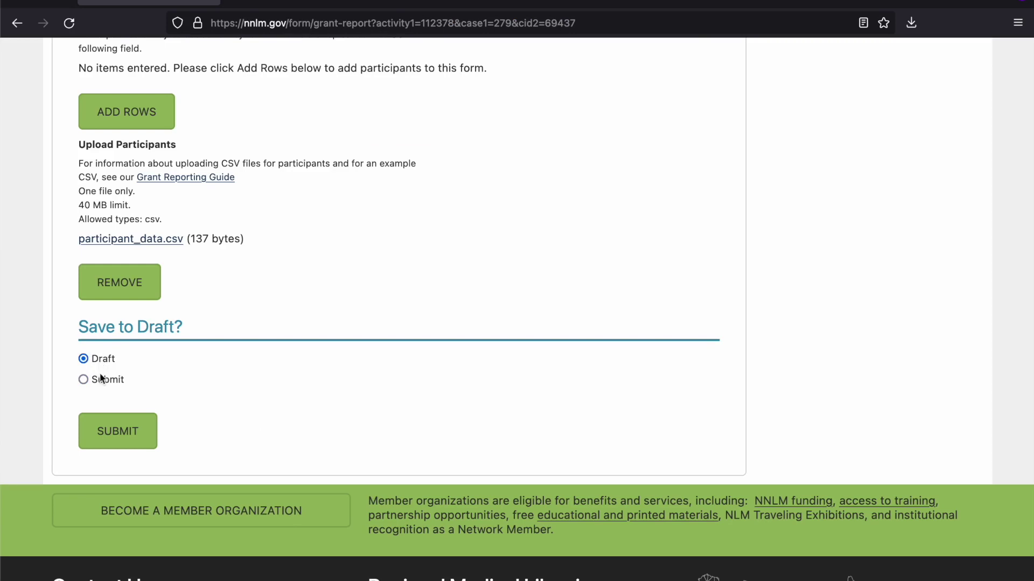
- Enter 100 as Number Reached and submit the activity report with the Submit option instead of Draft
{"action": "left_click", "coordinate": [100, 434]}
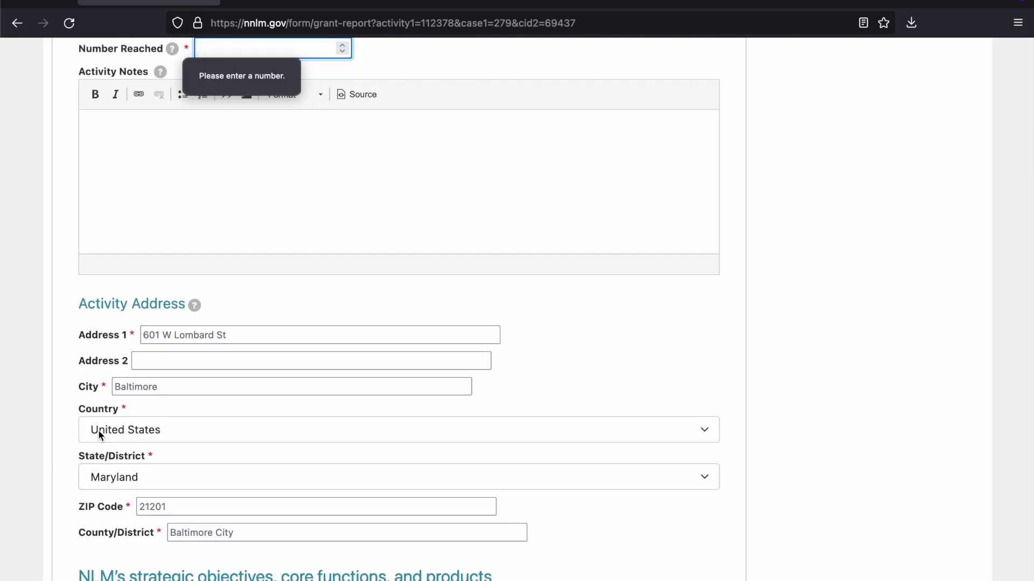
{"action": "left_click", "coordinate": [218, 54]}
{"action": "type", "text": "100"}
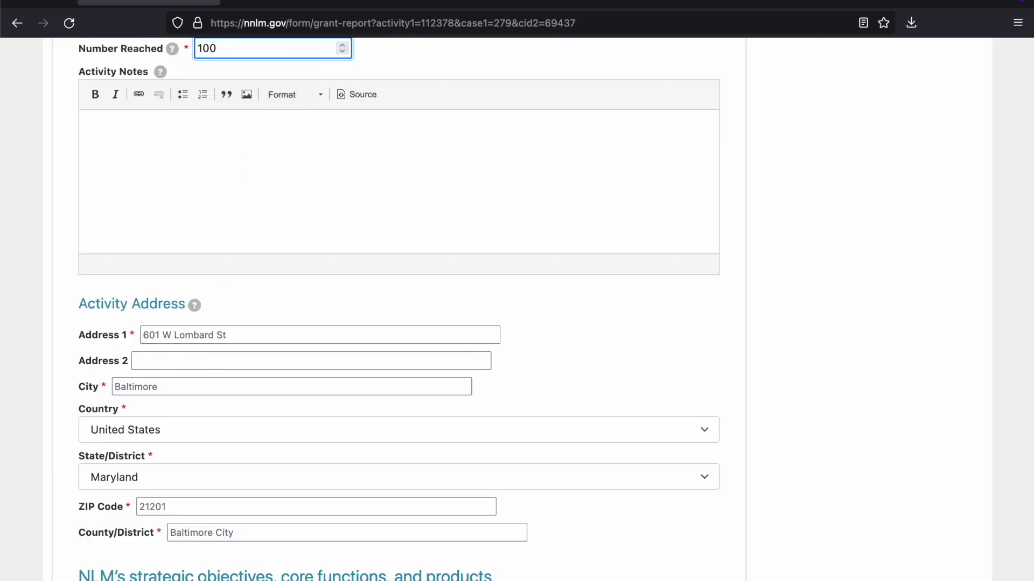
{"action": "scroll", "coordinate": [821, 260], "scroll_direction": "down", "scroll_amount": 20}
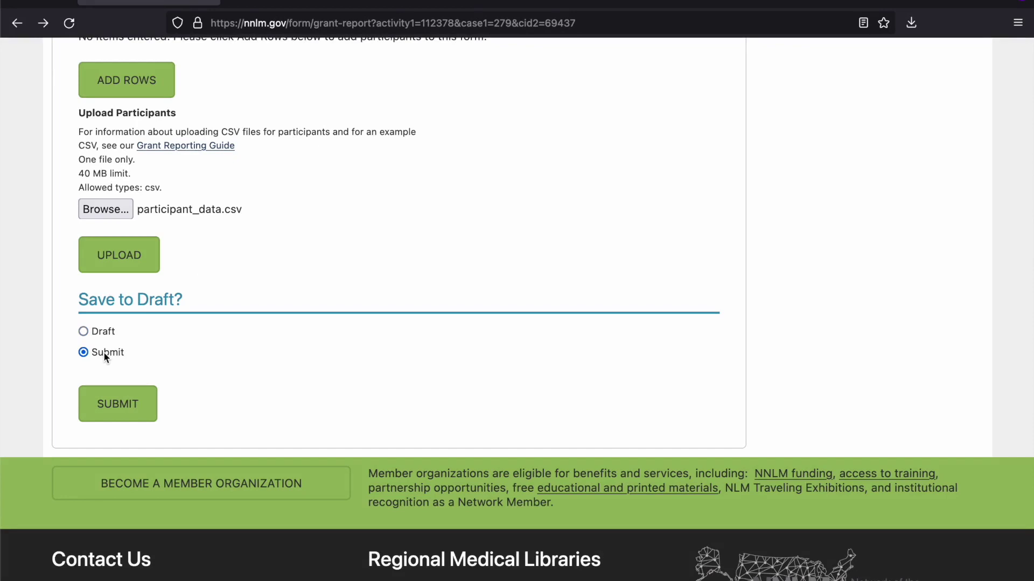
{"action": "left_click", "coordinate": [117, 394]}
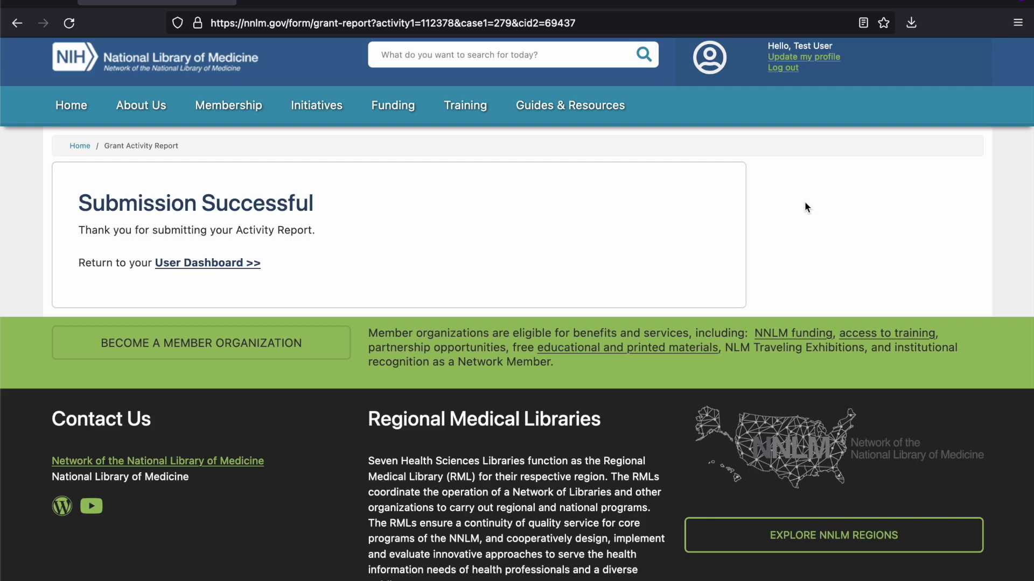
- Go to the user profile page and open "Test grant for demo purposes" from the current Organization Grants
{"action": "left_click", "coordinate": [821, 63]}
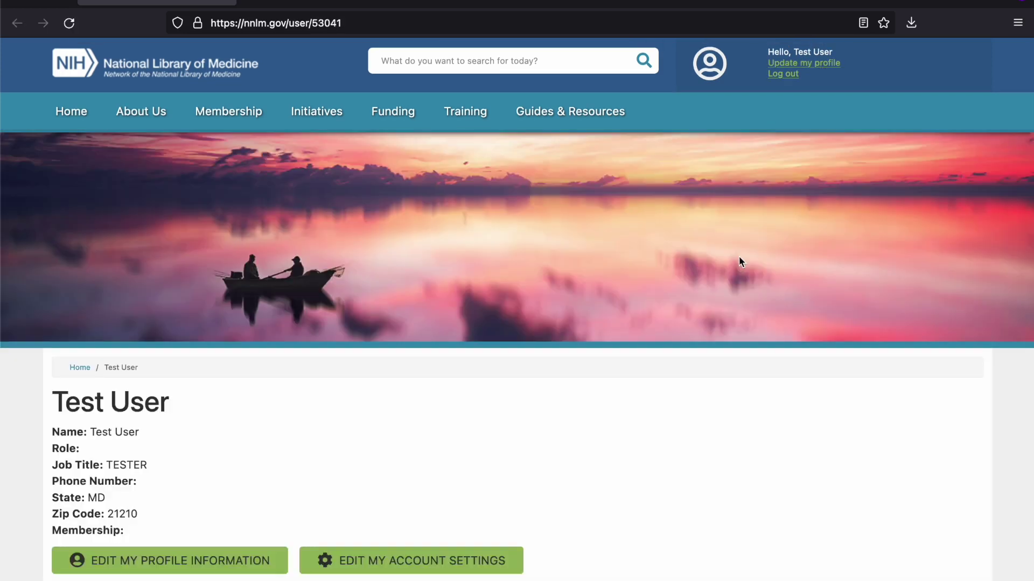
{"action": "scroll", "coordinate": [738, 262], "scroll_direction": "down", "scroll_amount": 15}
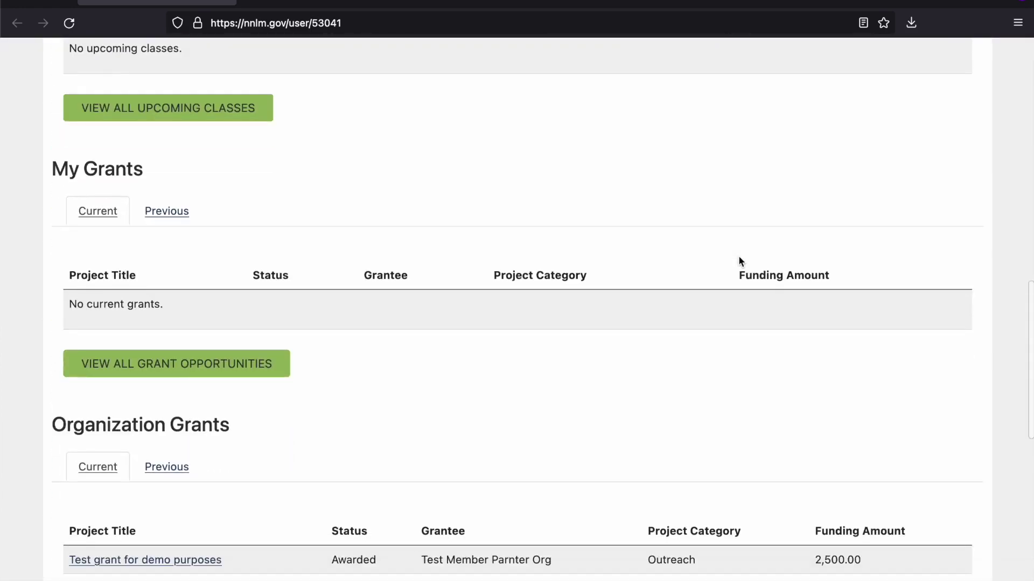
{"action": "scroll", "coordinate": [738, 262], "scroll_direction": "down", "scroll_amount": 4}
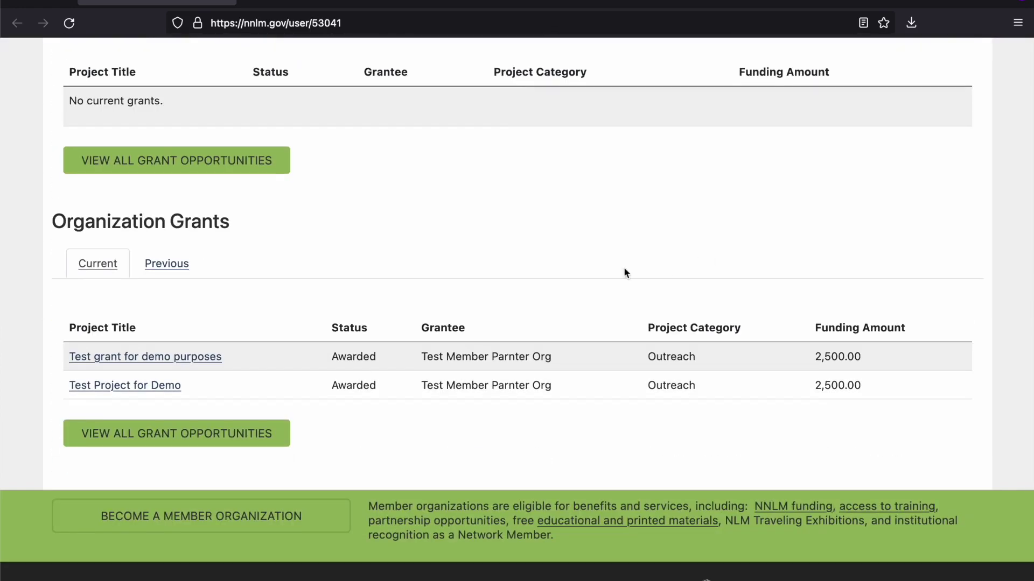
{"action": "left_click", "coordinate": [181, 358]}
{"action": "scroll", "coordinate": [183, 364], "scroll_direction": "up", "scroll_amount": 1}
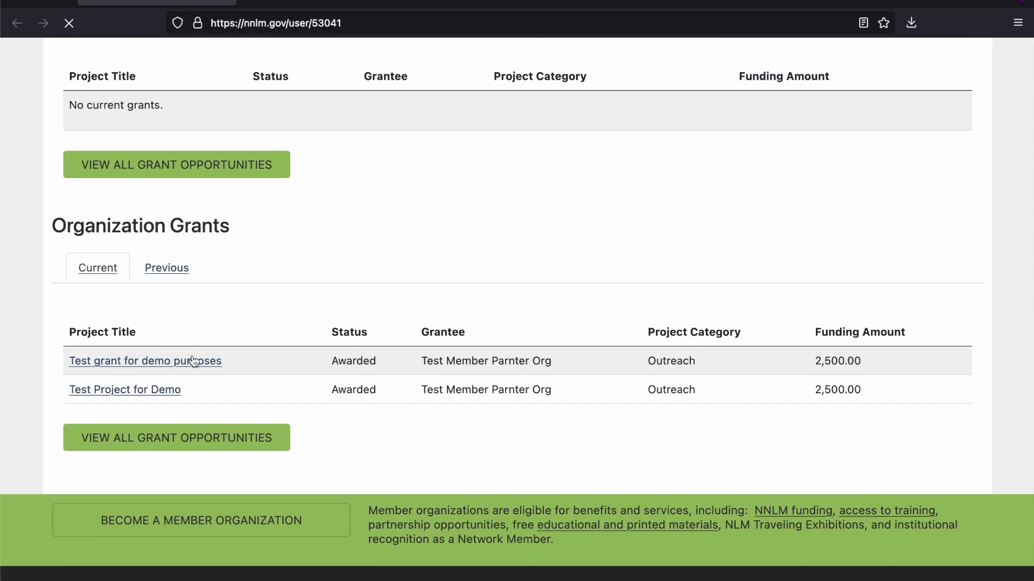
- Open the "Symposia for testing purposes" activity report from the grant's Reports section
{"action": "scroll", "coordinate": [230, 350], "scroll_direction": "down", "scroll_amount": 3}
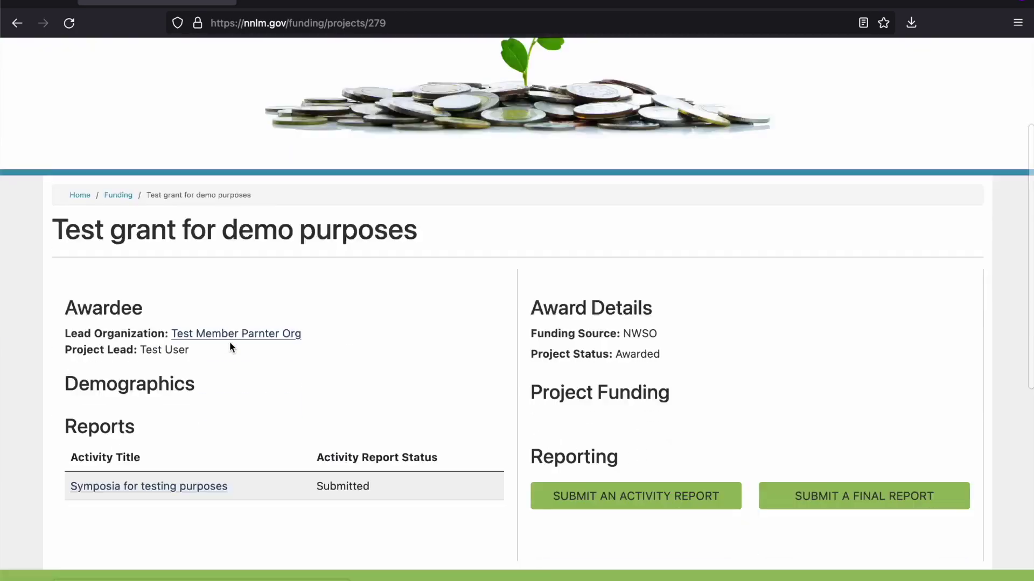
{"action": "scroll", "coordinate": [230, 344], "scroll_direction": "down", "scroll_amount": 3}
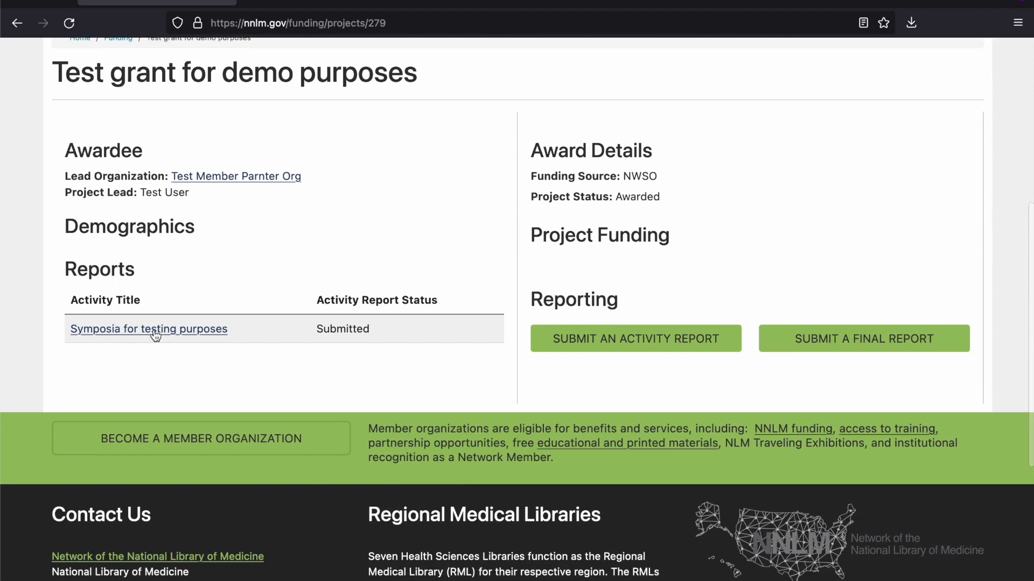
{"action": "left_click", "coordinate": [155, 331]}
{"action": "scroll", "coordinate": [154, 333], "scroll_direction": "down", "scroll_amount": 1}
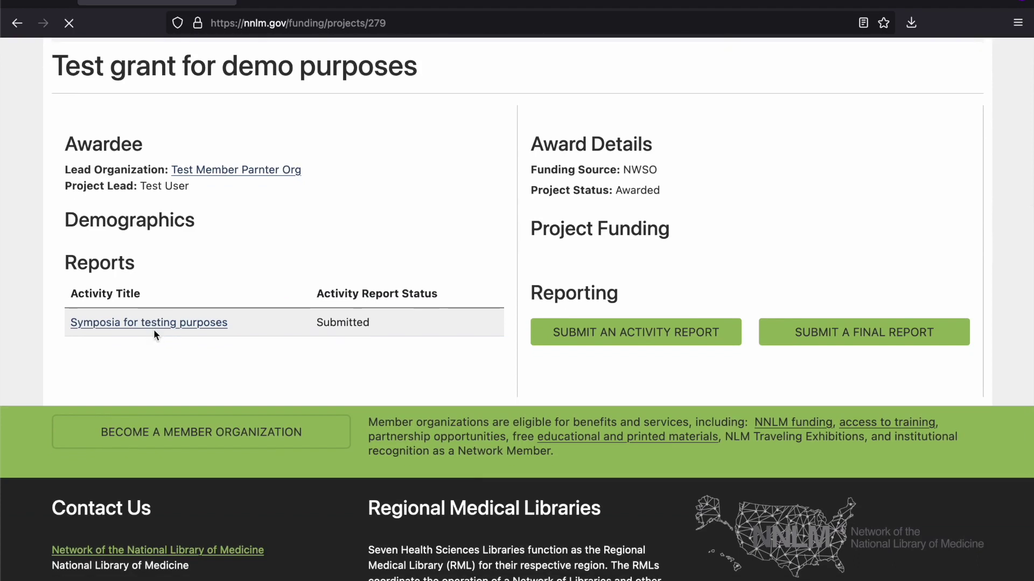